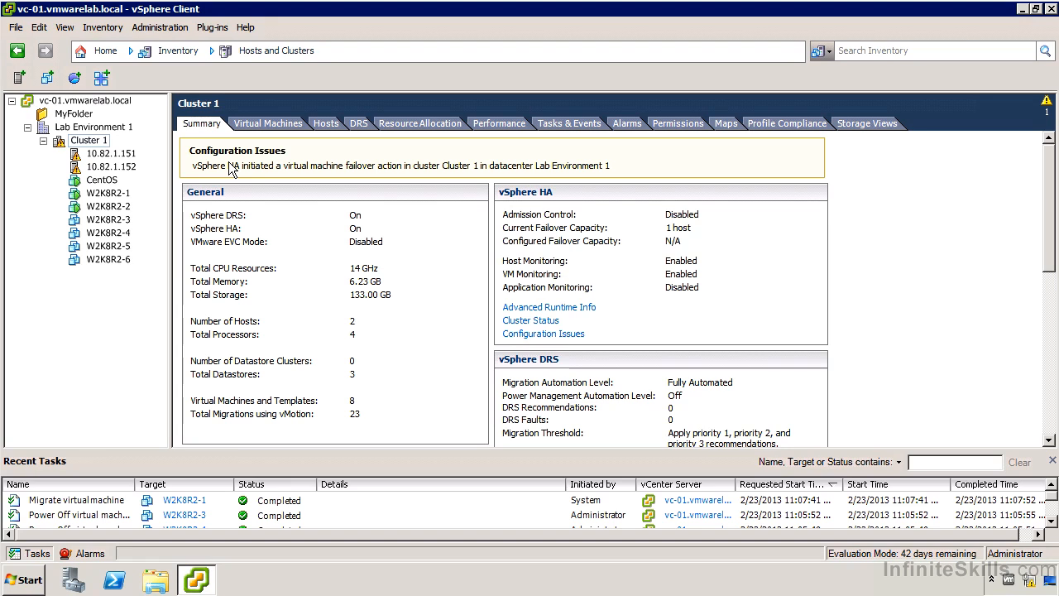
Acknowledge and clear the triggered "vSphere HA failover in progress" alarm on Cluster 1.
left_click(621, 127)
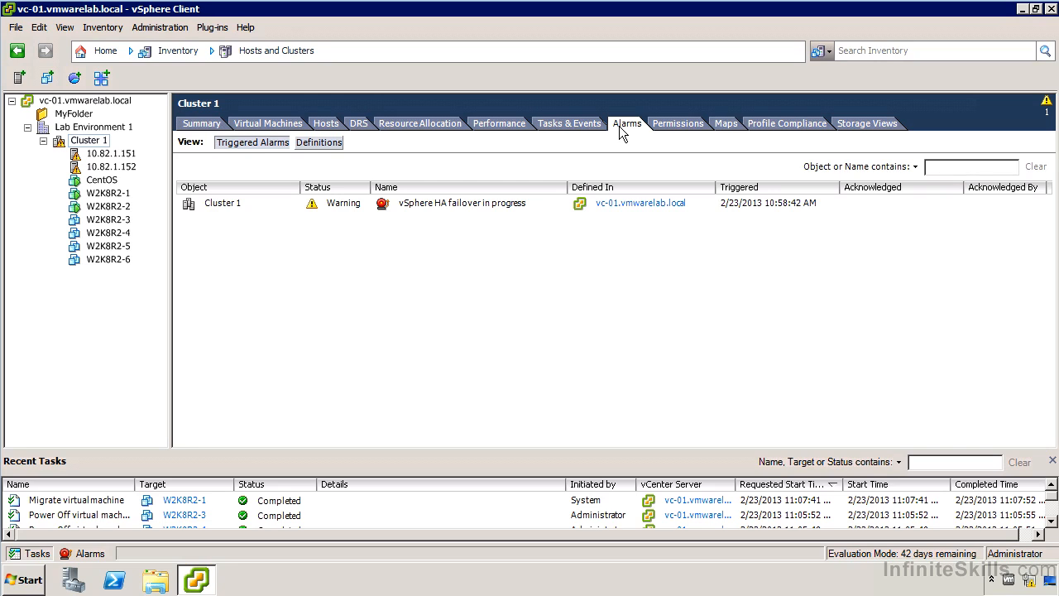
right_click(464, 206)
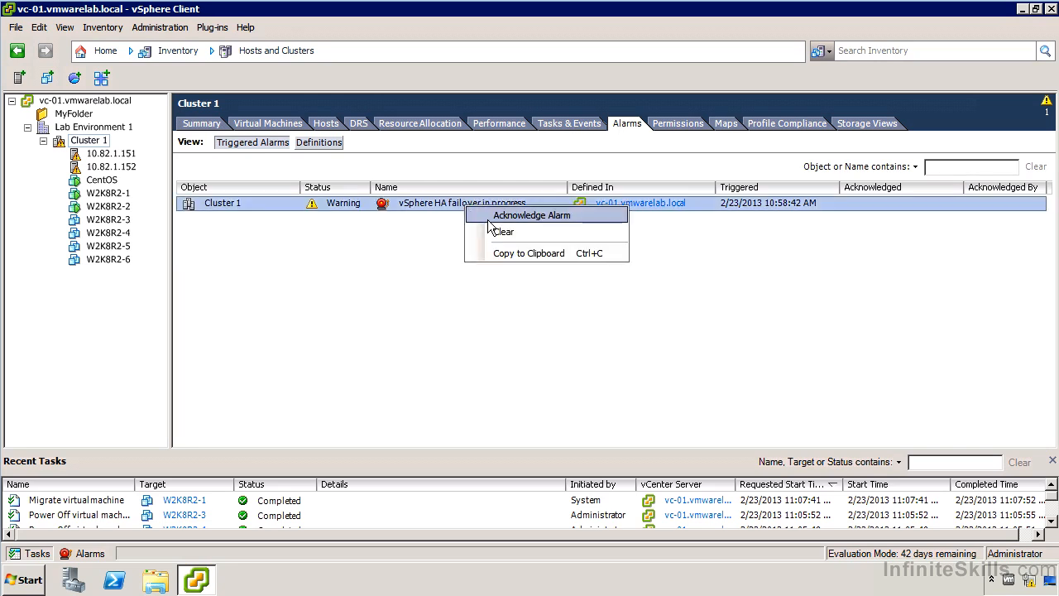
left_click(489, 217)
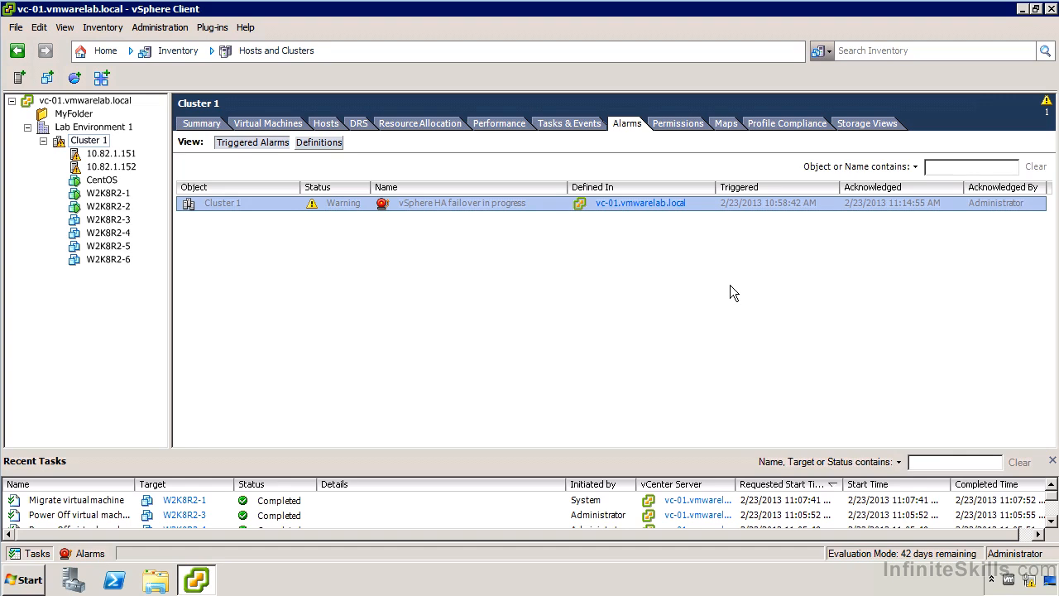
right_click(477, 203)
left_click(509, 231)
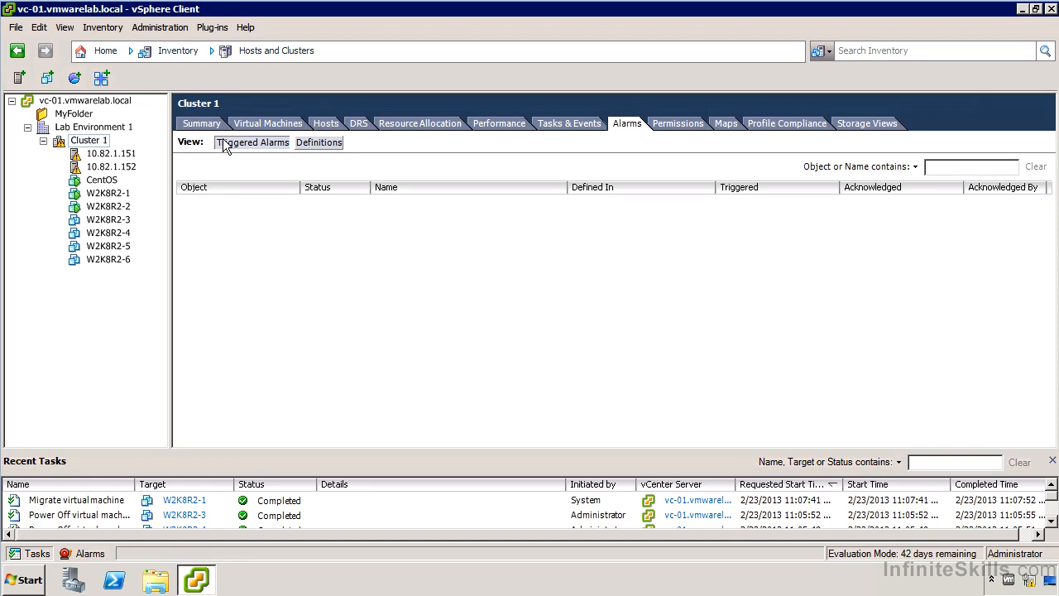
Review the full list of alarm definitions for Cluster 1, widening the name column to read them.
left_click(311, 144)
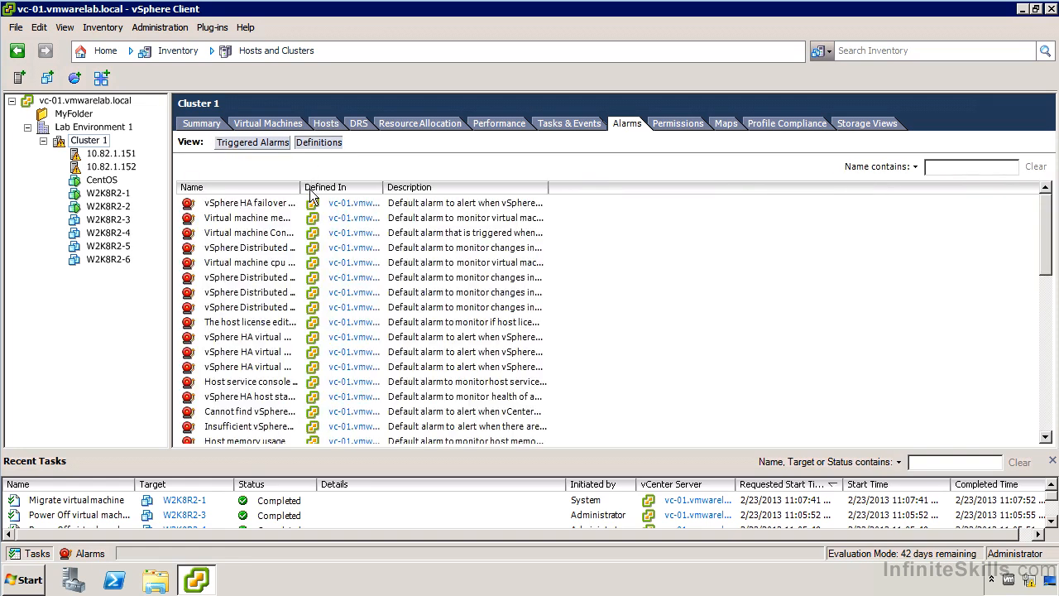
left_click_drag(300, 192, 414, 195)
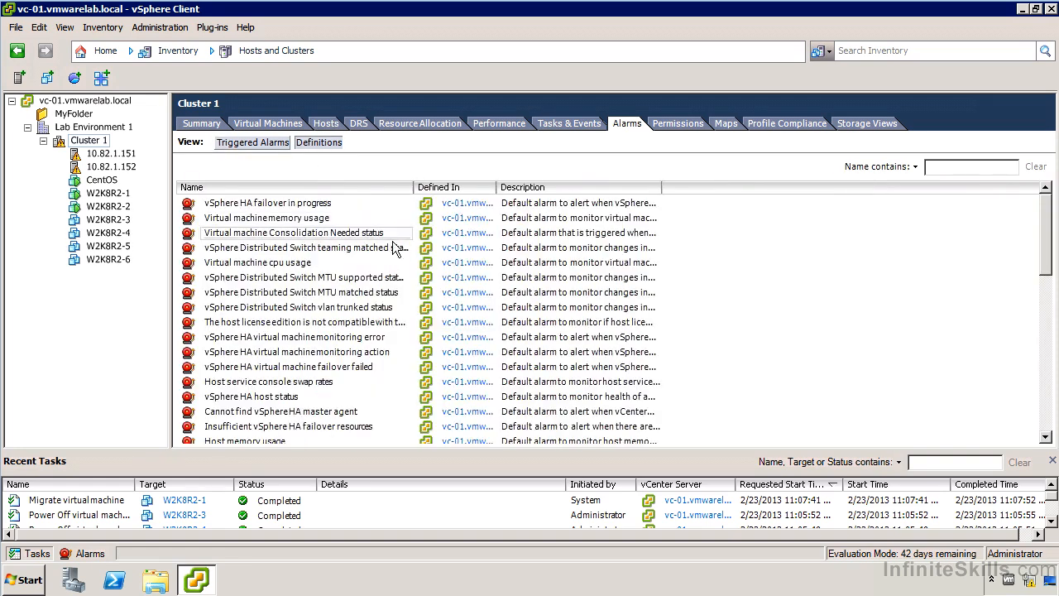
scroll(354, 287, "down", 3)
scroll(342, 280, "down", 6)
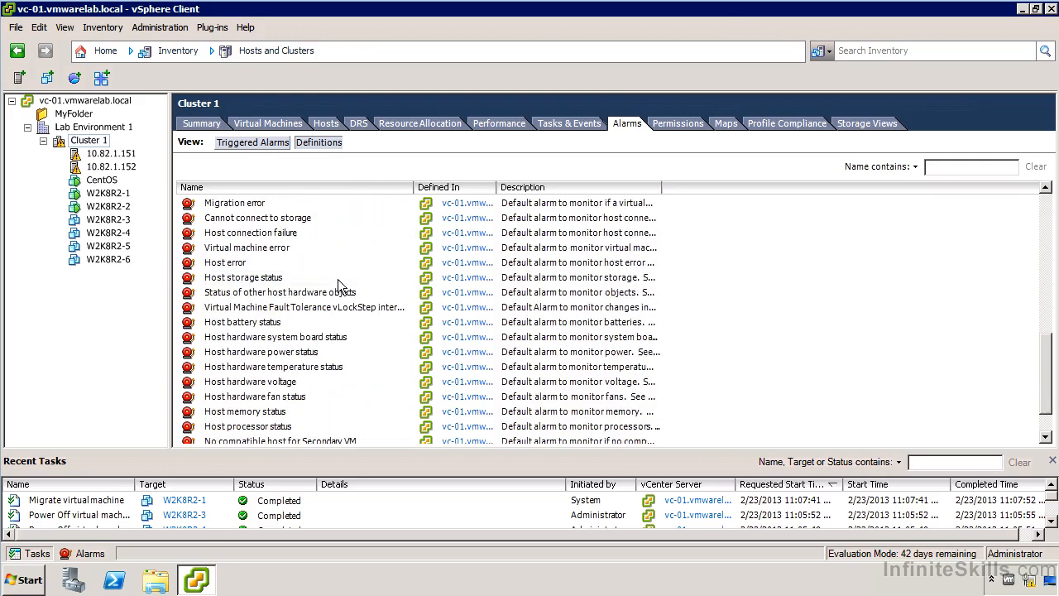
scroll(334, 276, "down", 1)
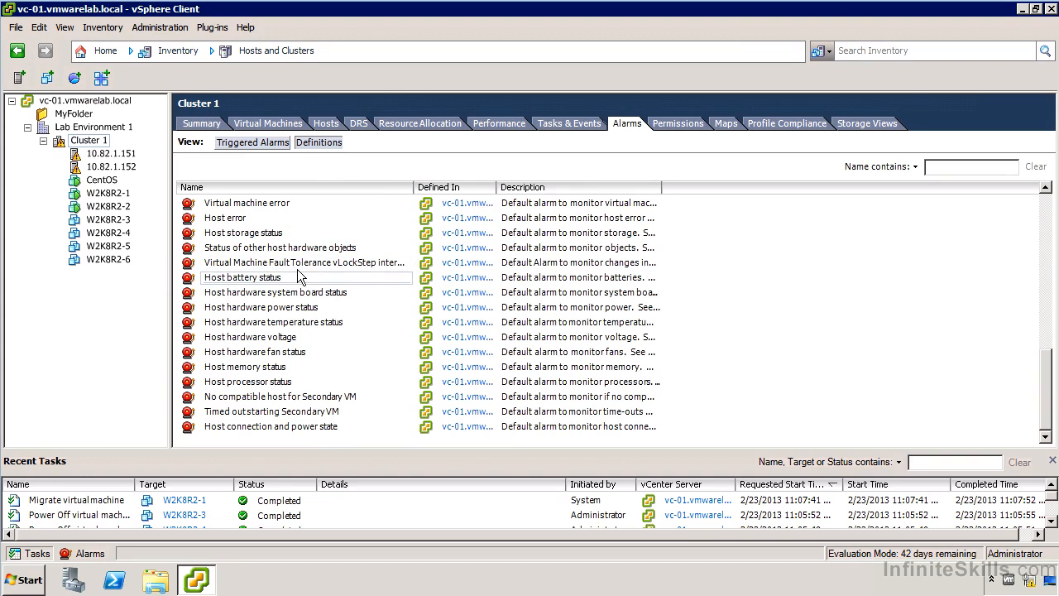
Review the alarm definitions that apply to host 10.82.1.151.
left_click(110, 154)
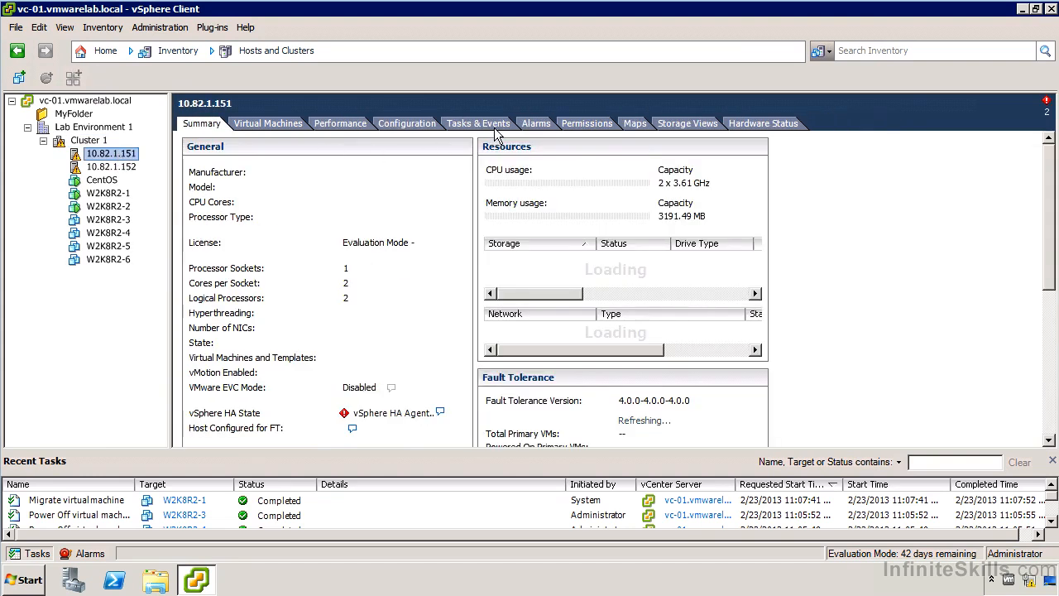
left_click(536, 125)
left_click(311, 143)
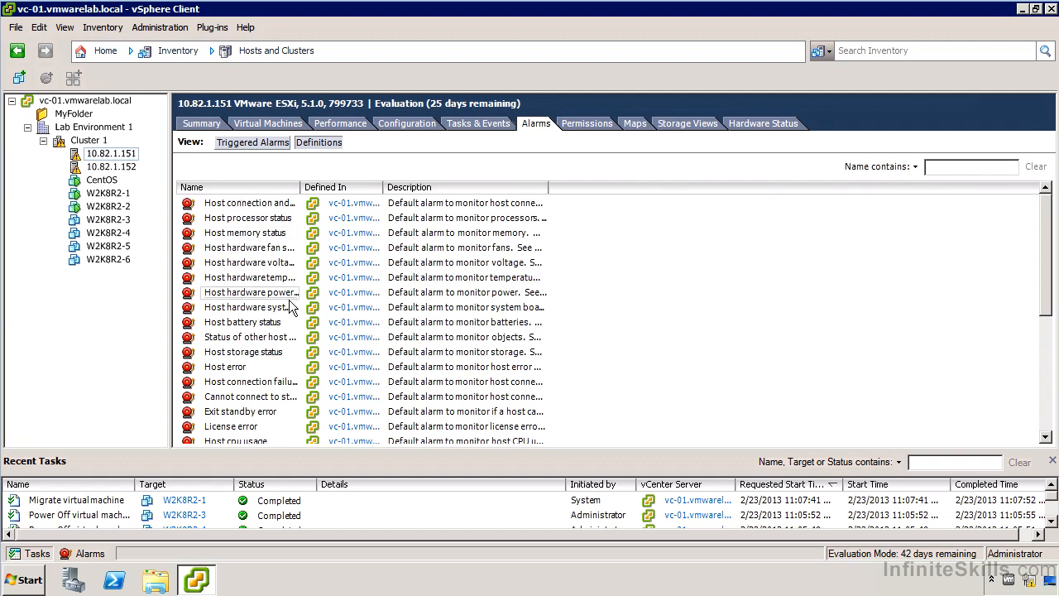
scroll(291, 302, "down", 5)
Review the alarm definitions that apply to virtual machine W2K8R2-1.
left_click(112, 194)
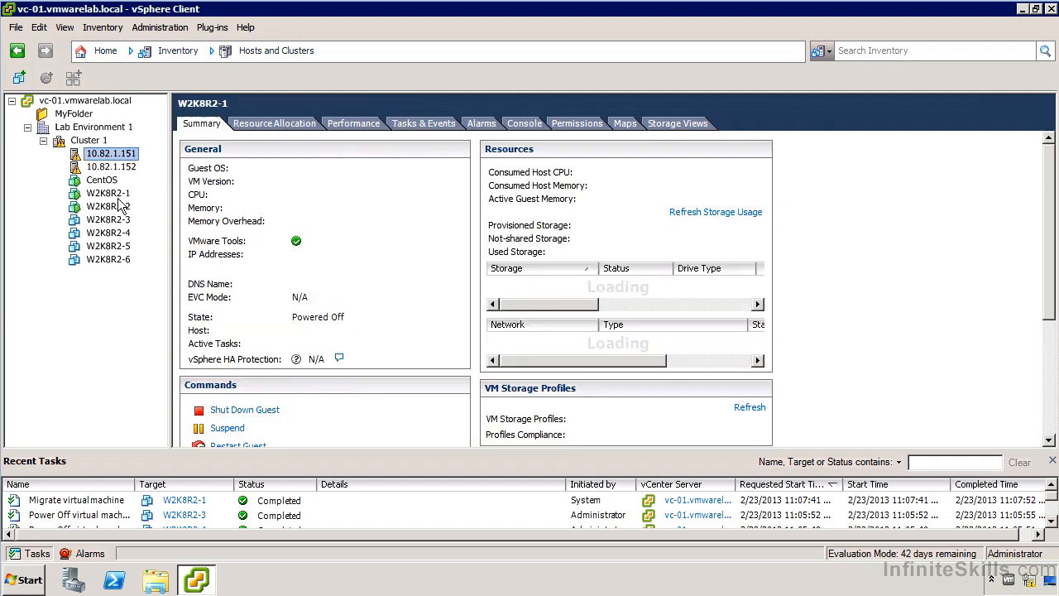
left_click(470, 125)
left_click(308, 144)
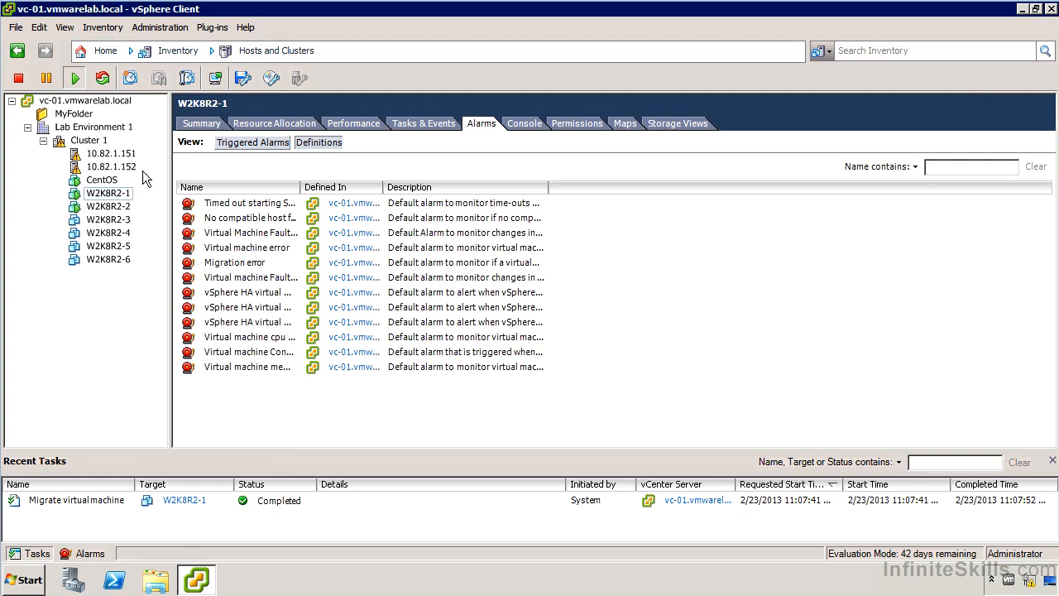
Inspect the triggered alarms on vCenter Server vc-01.vmwarelab.local, fitting the name column and selecting the NFS01 datastore alarm.
left_click(101, 104)
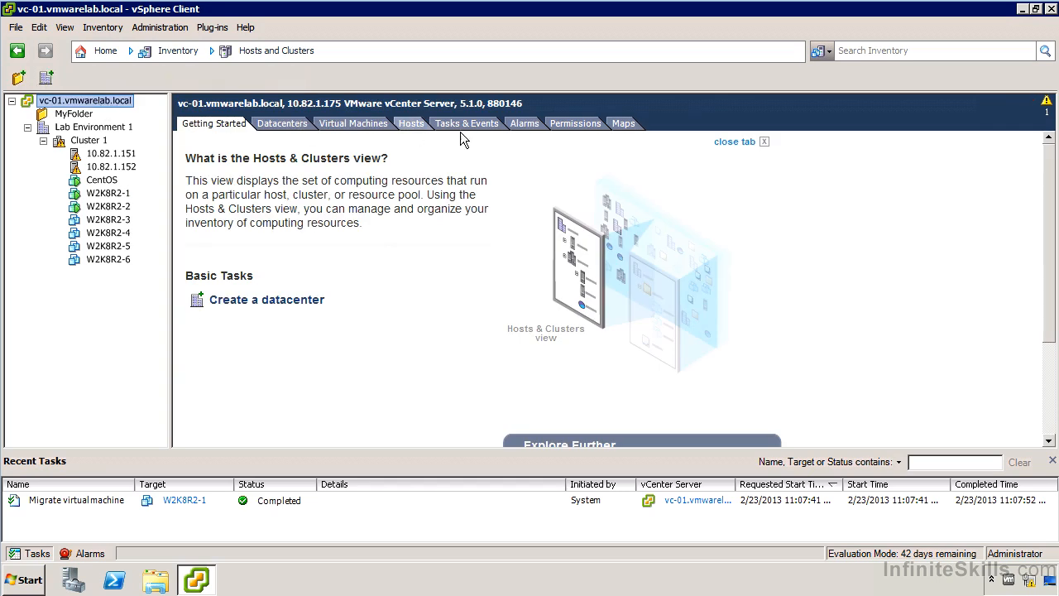
left_click(523, 124)
left_click_drag(496, 188, 573, 200)
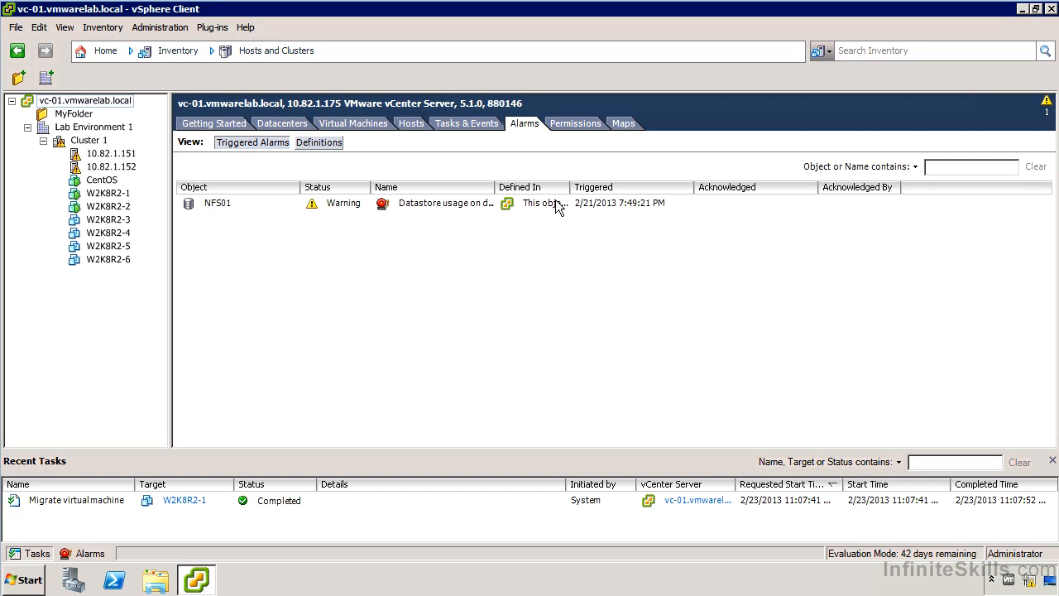
double_click(494, 186)
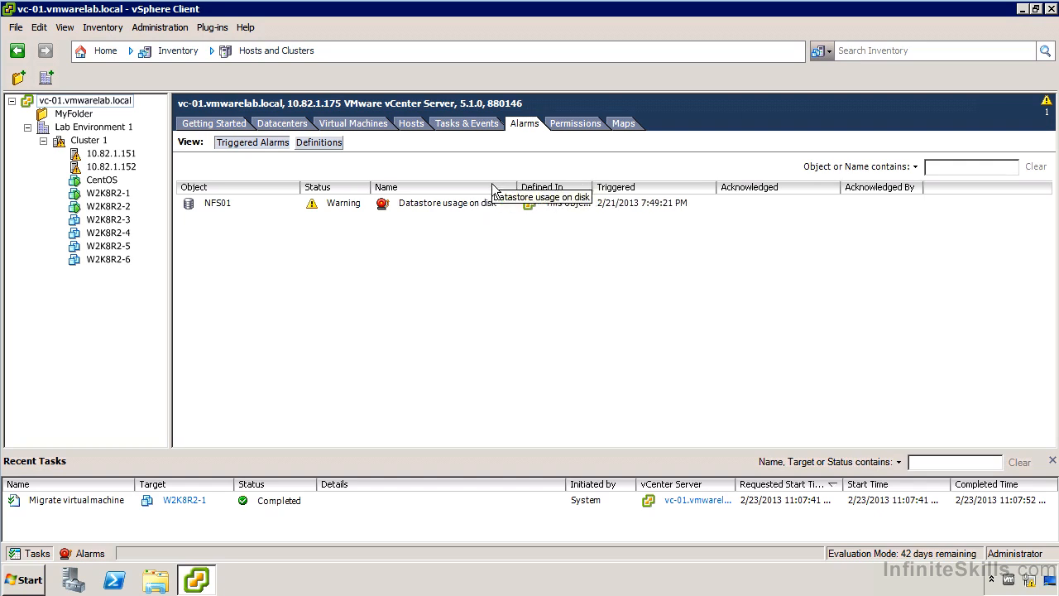
left_click(487, 211)
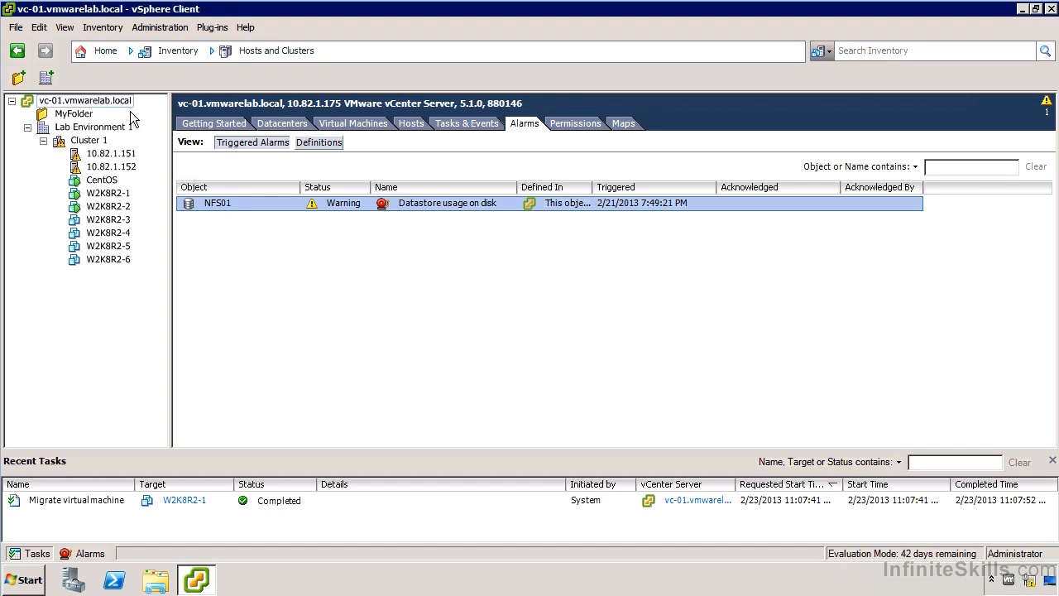
Add an alarm on vc-01.vmwarelab.local named "Virtual Machine Alarm Demo" that monitors virtual machines for specific events.
right_click(118, 108)
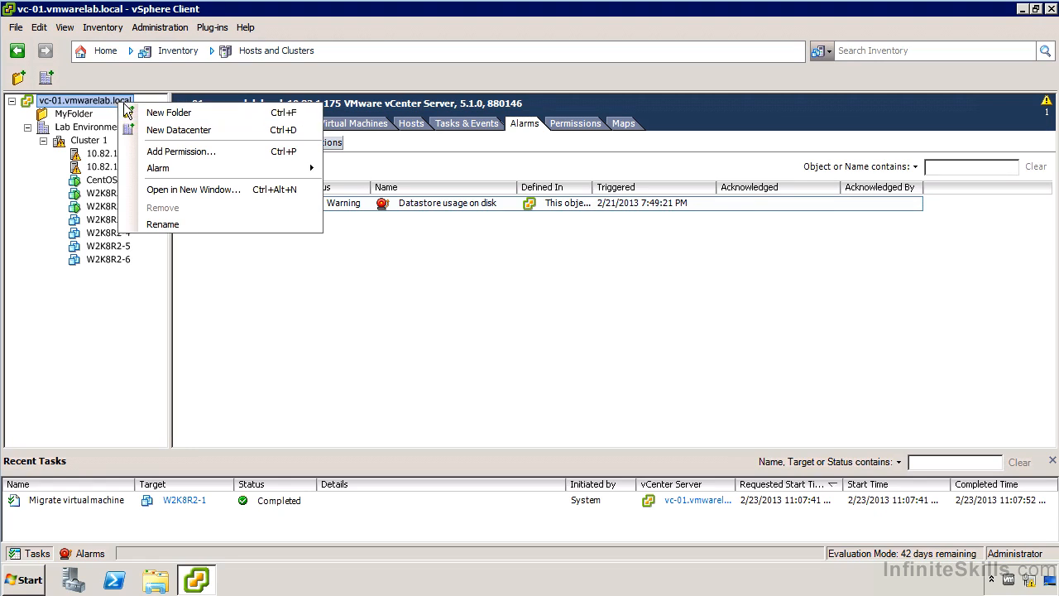
mouse_move(171, 177)
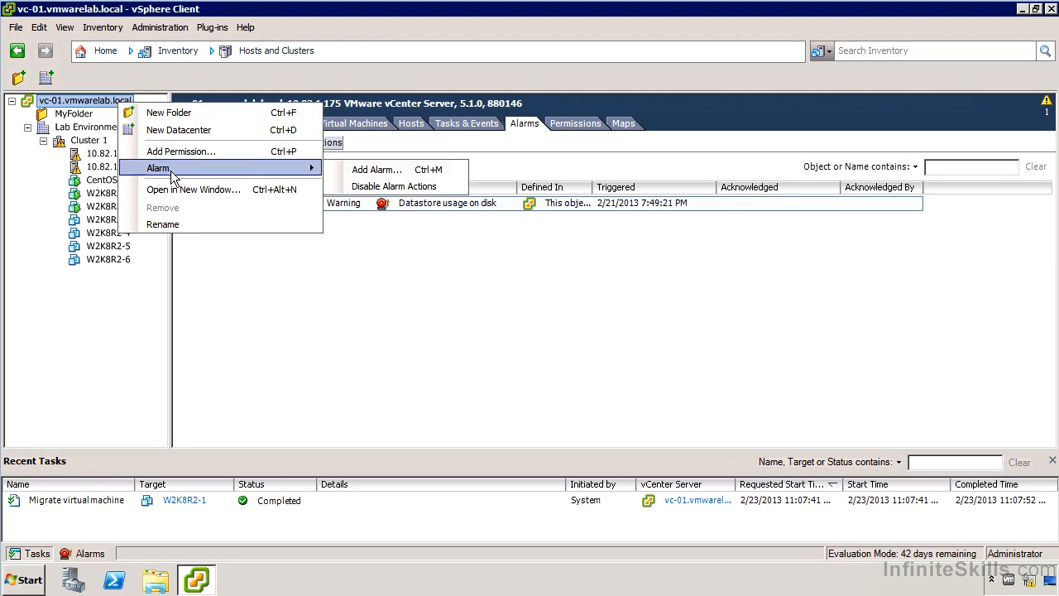
left_click(392, 175)
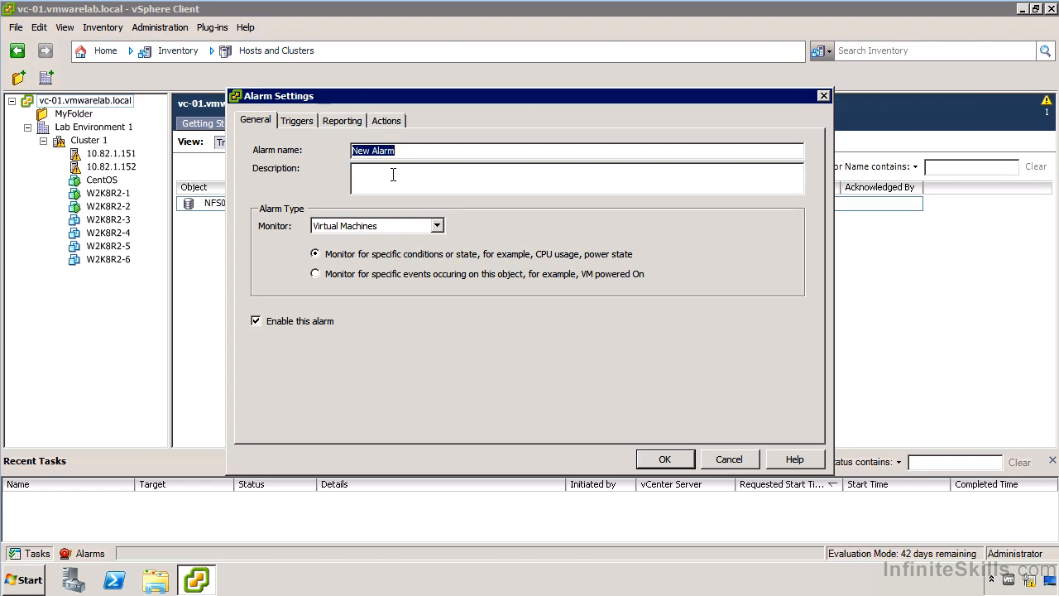
type("Virtual Machine Alarm Demo")
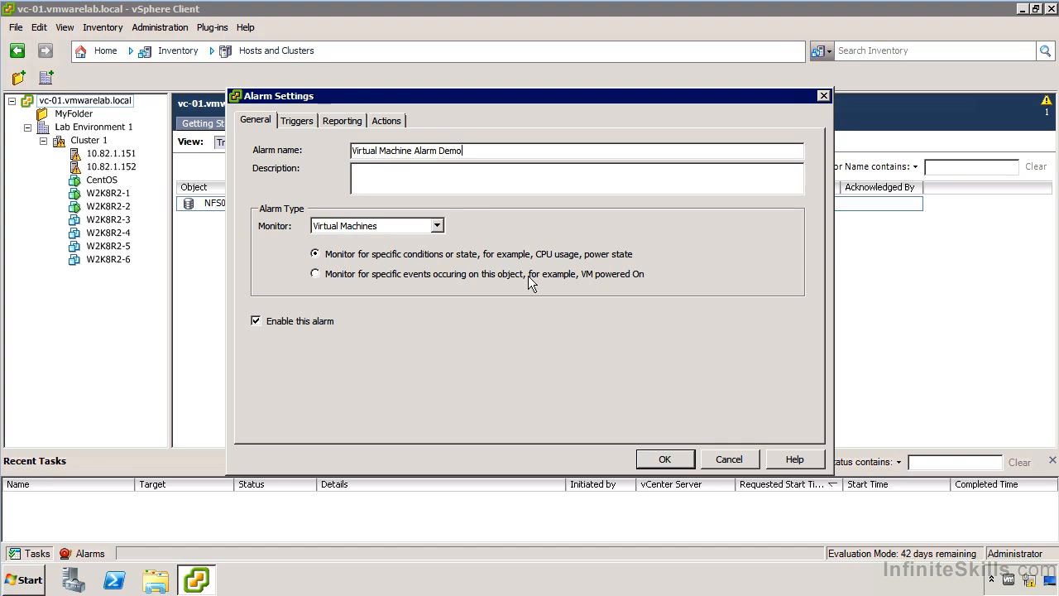
left_click(382, 276)
Add a trigger to the alarm for the event "vSphere HA shut down VM on isolated host".
left_click(296, 121)
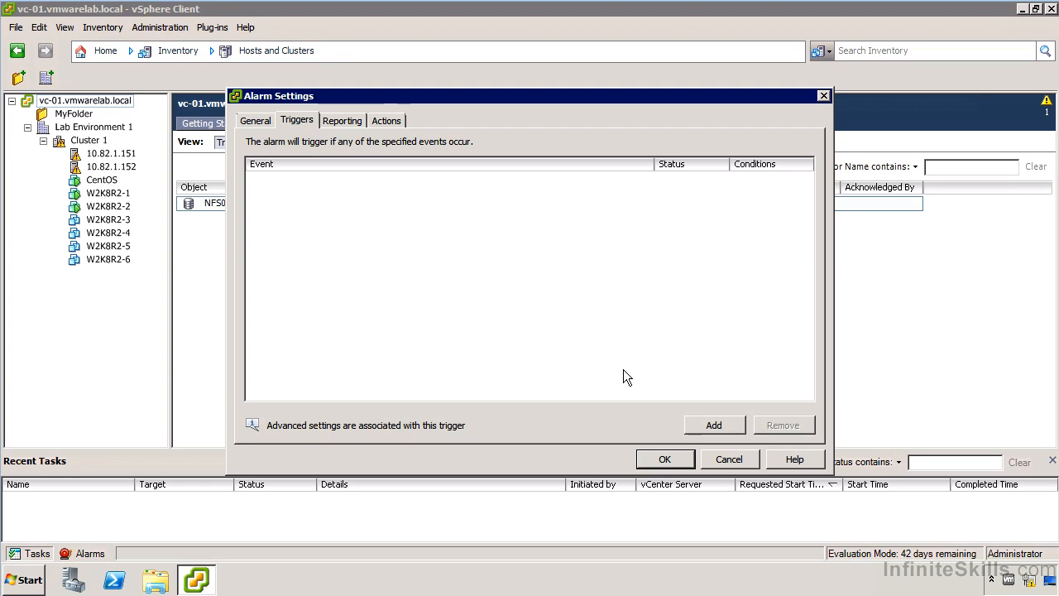
left_click(712, 422)
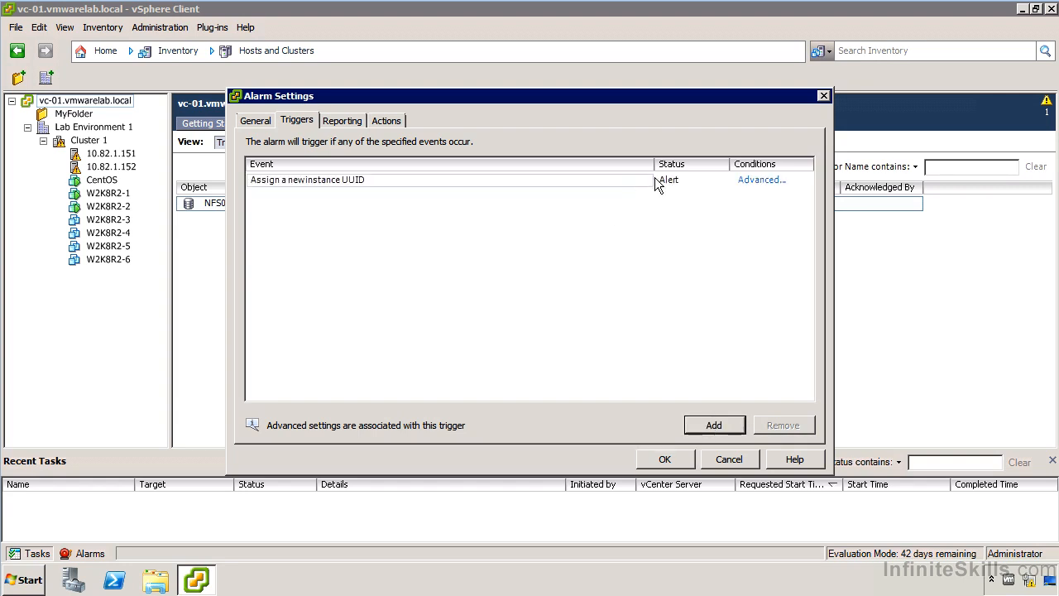
left_click(651, 182)
left_click(644, 182)
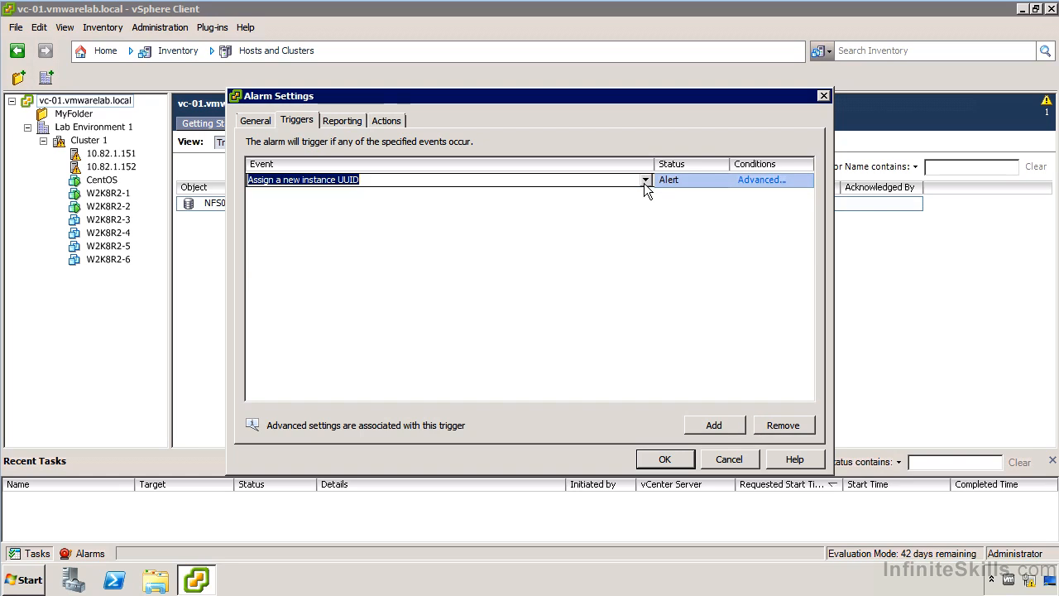
left_click(645, 180)
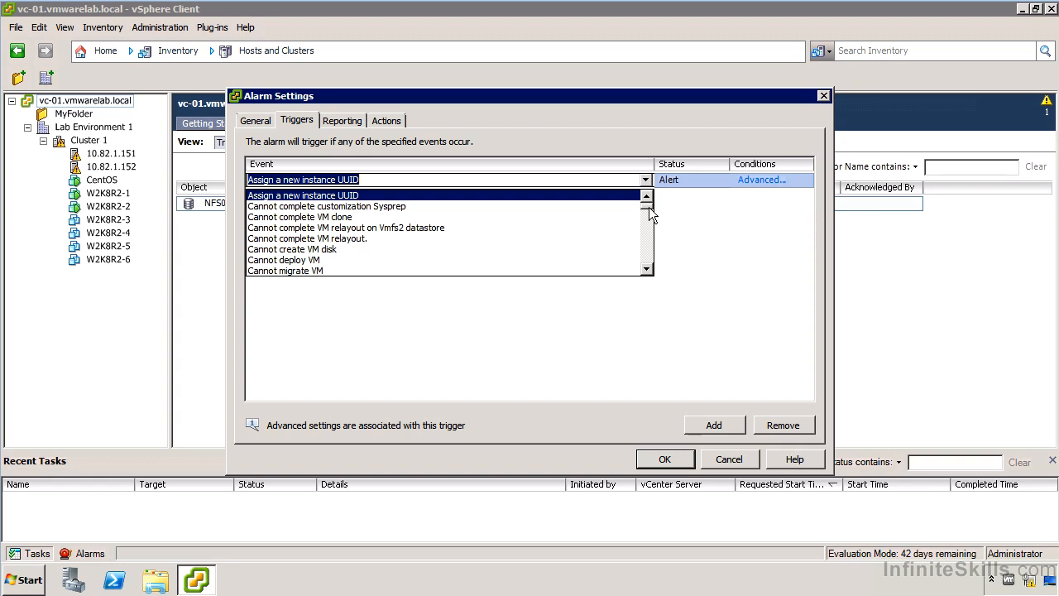
scroll(648, 207, "down", 5)
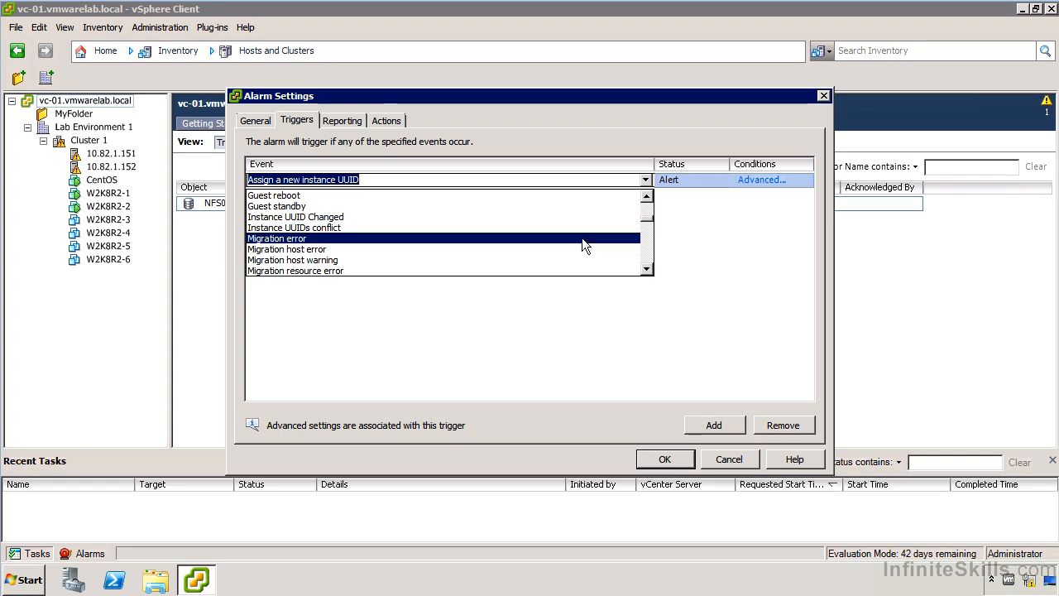
scroll(581, 240, "down", 1)
scroll(579, 240, "down", 4)
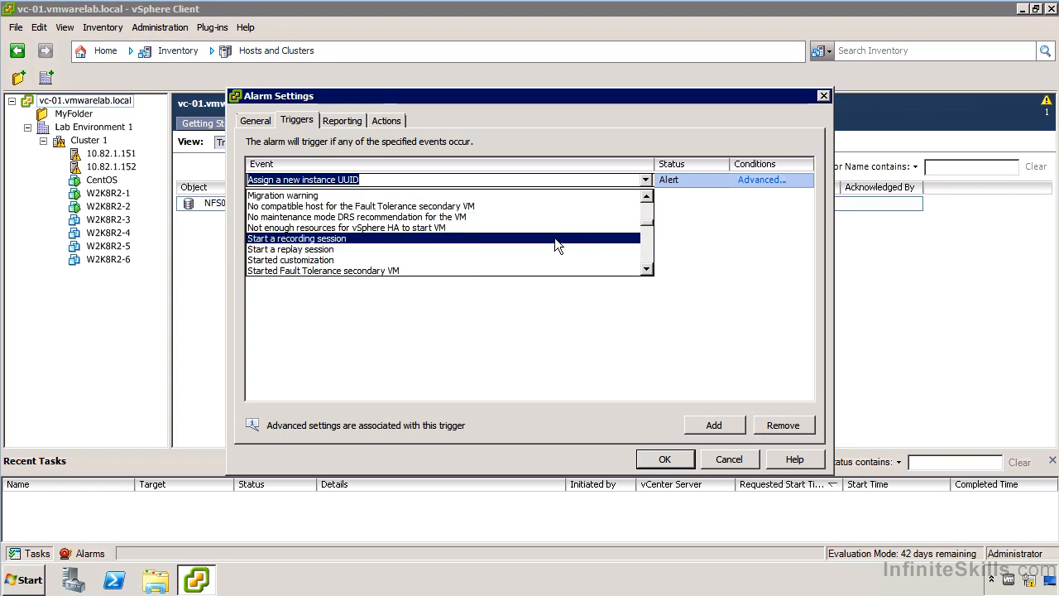
scroll(550, 236, "down", 4)
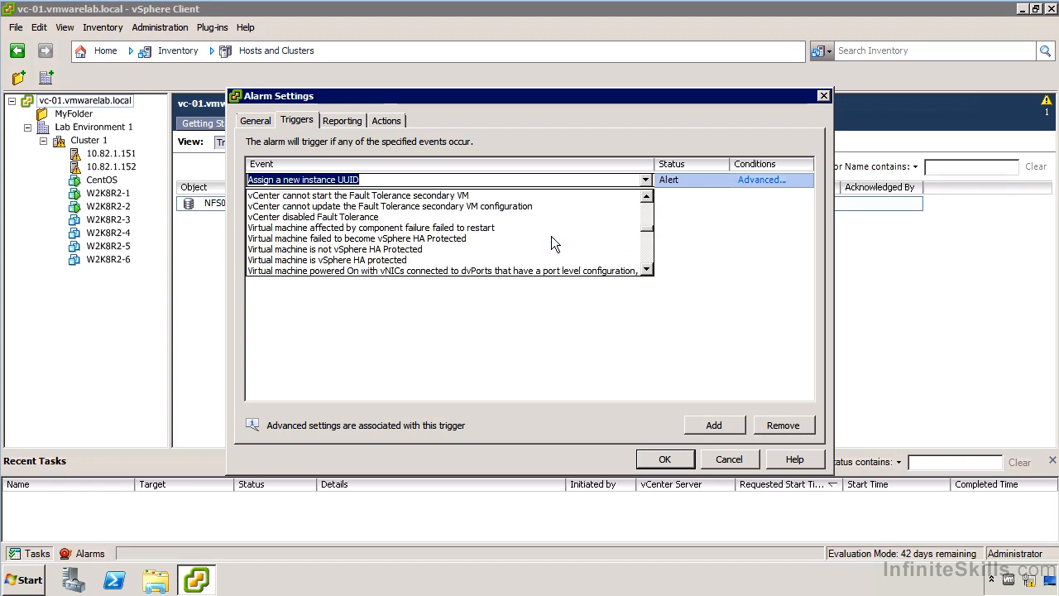
left_click(394, 247)
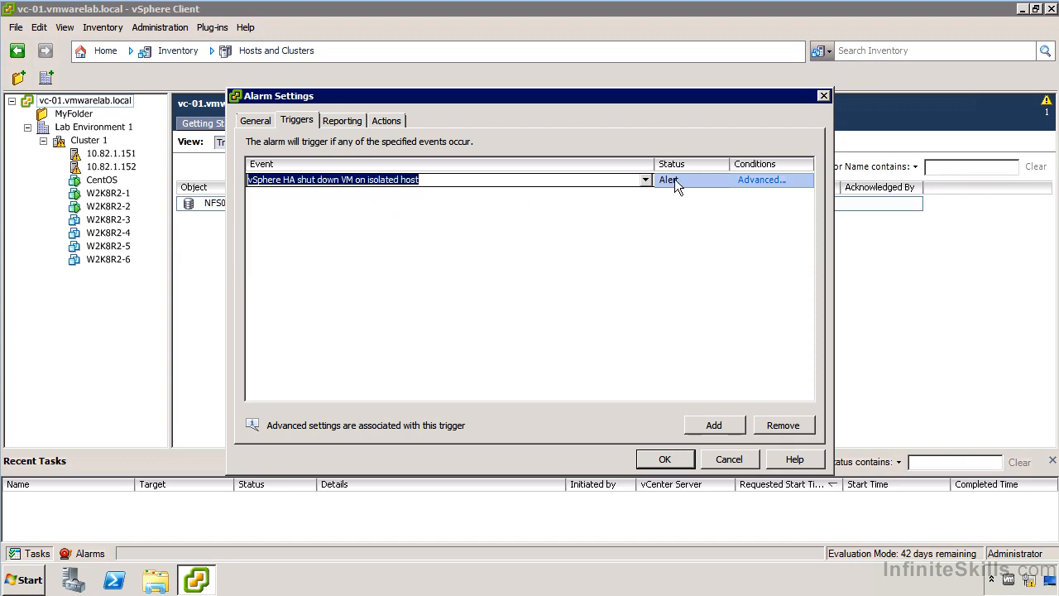
Try adding an advanced trigger condition with the Datastore name argument, look through its operators, and discard it.
left_click(762, 181)
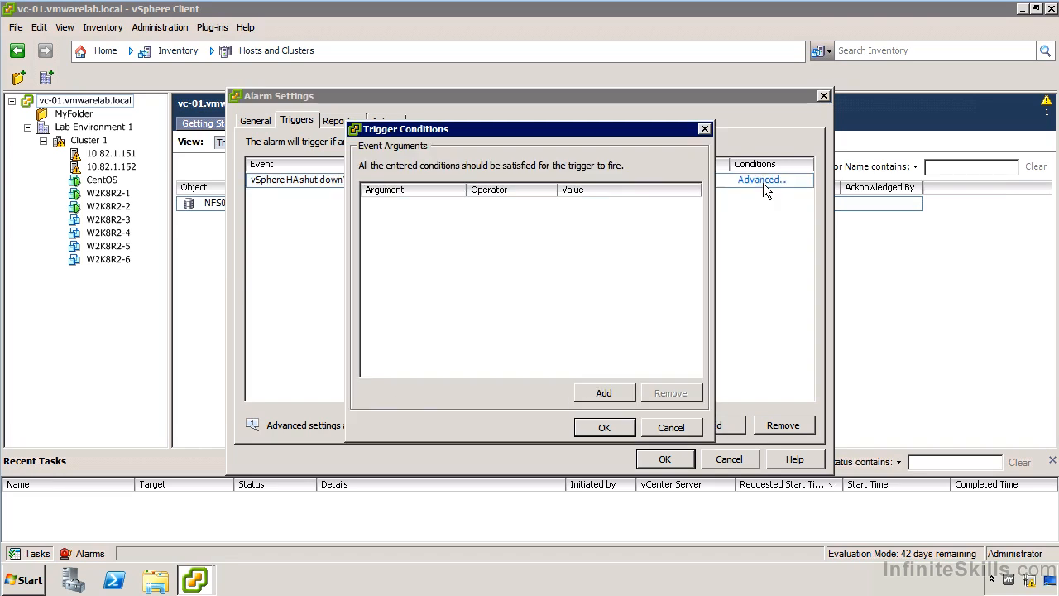
left_click(604, 394)
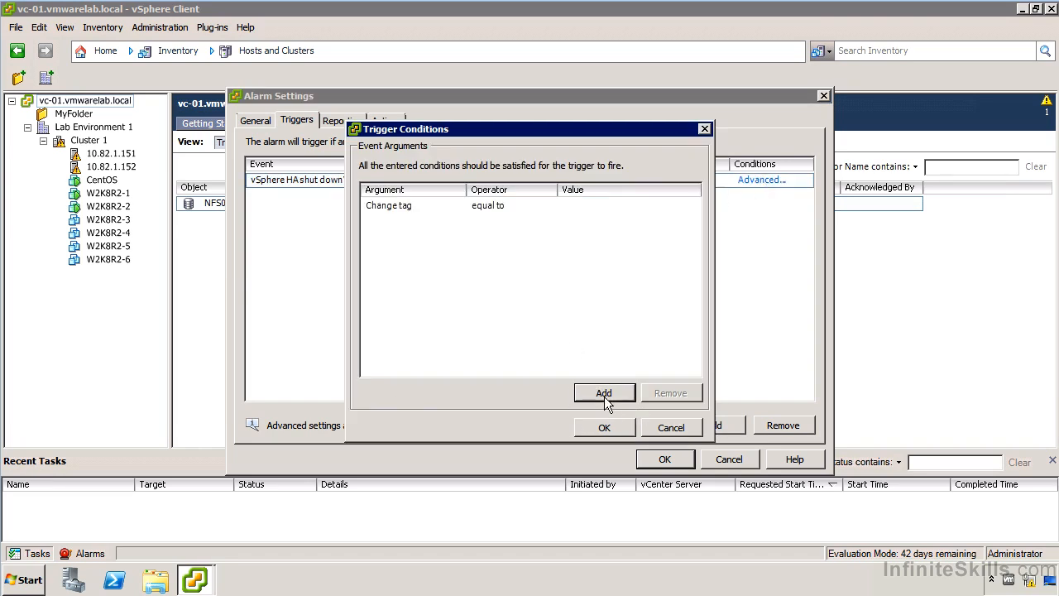
left_click(455, 208)
left_click(459, 206)
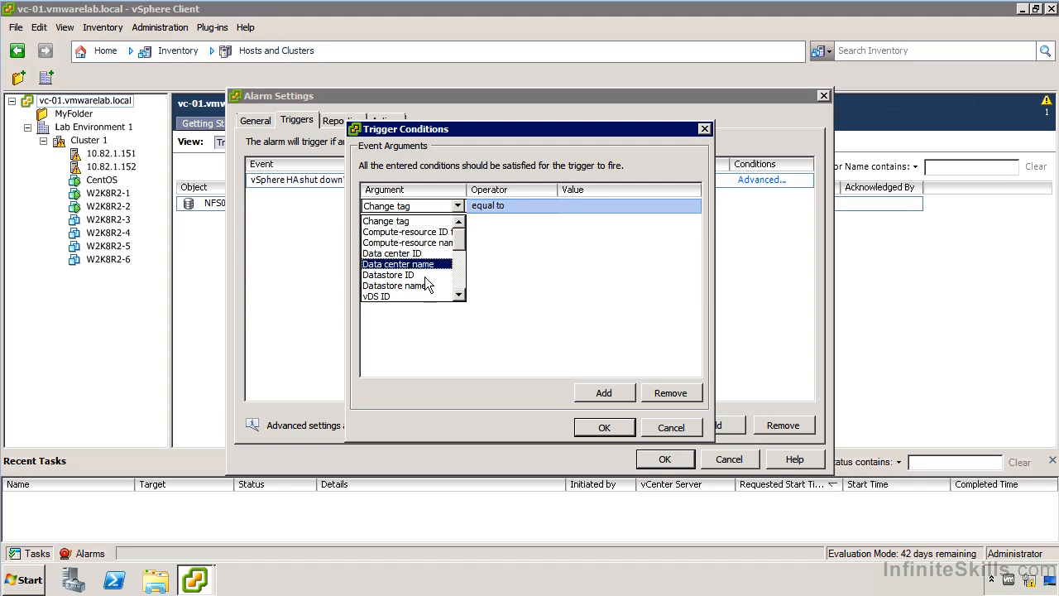
left_click(425, 286)
left_click(504, 206)
left_click(514, 207)
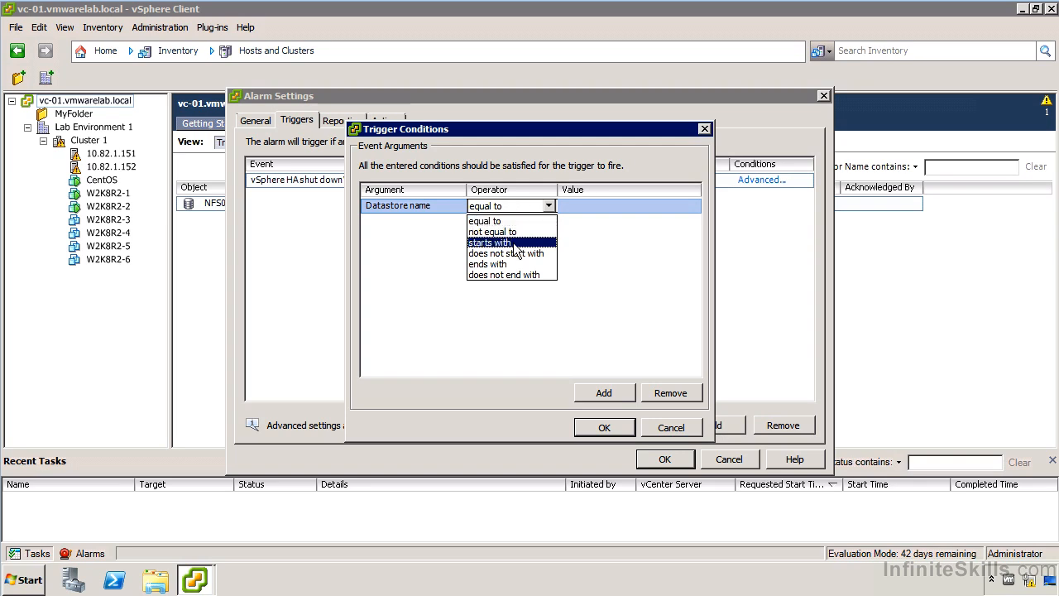
left_click(663, 424)
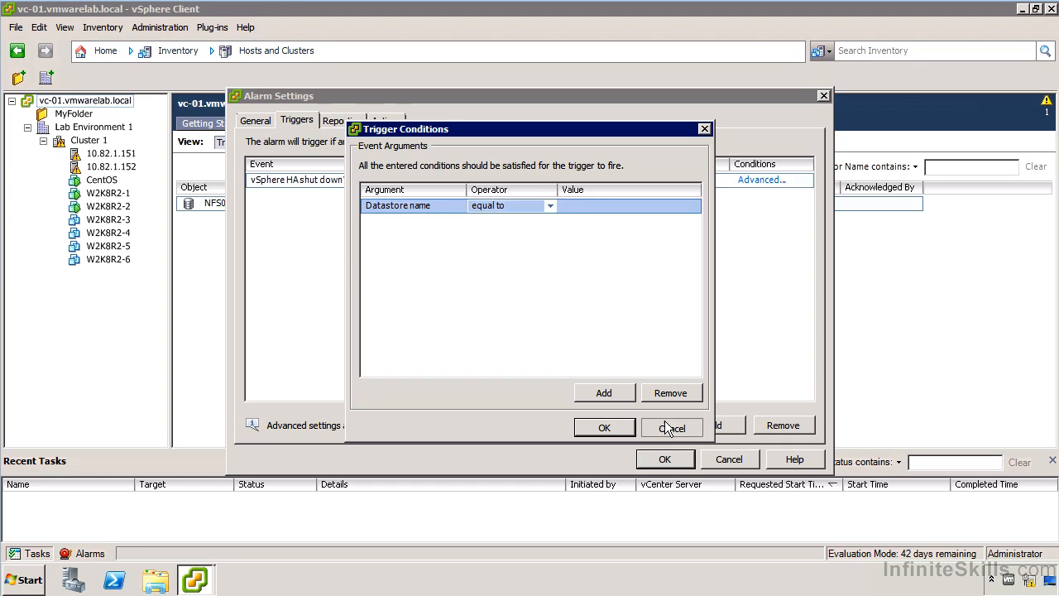
left_click(665, 425)
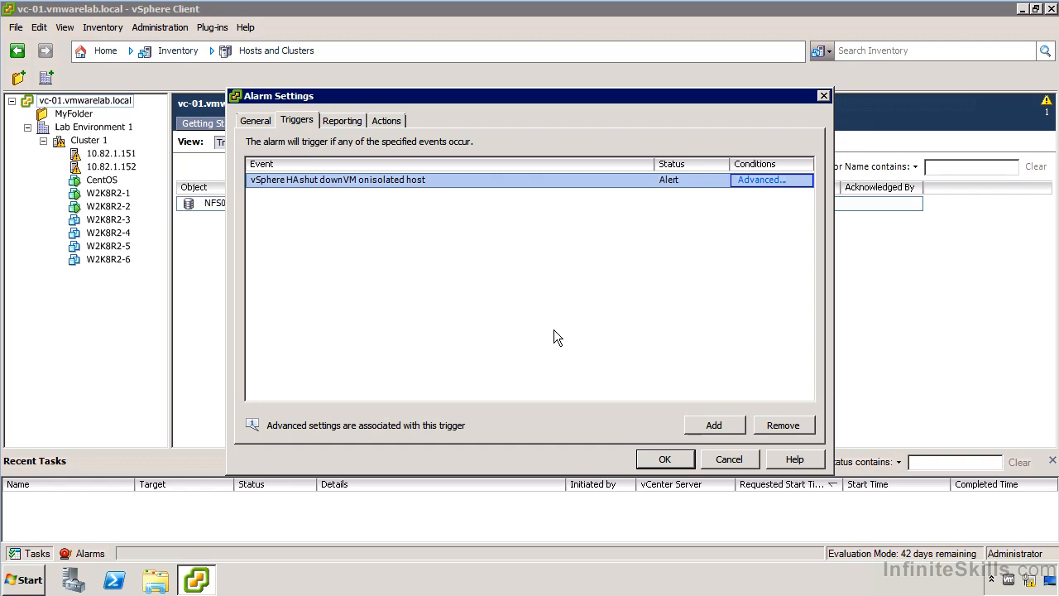
Examine the alarm's reporting settings for repeat range and frequency.
left_click(328, 122)
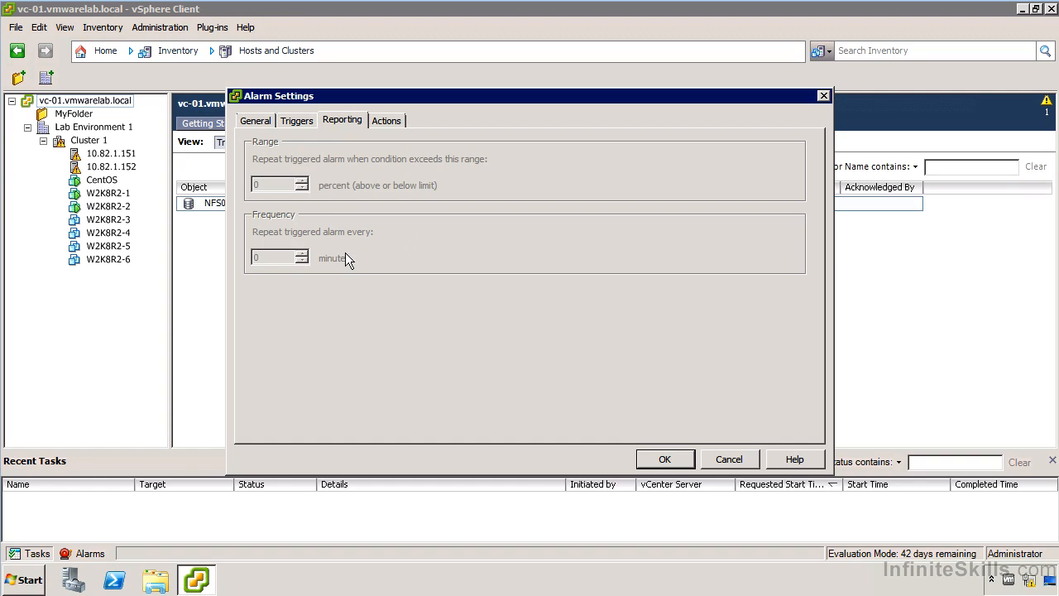
Add a "Send a notification email" action to the alarm and look through the other available action types.
left_click(384, 121)
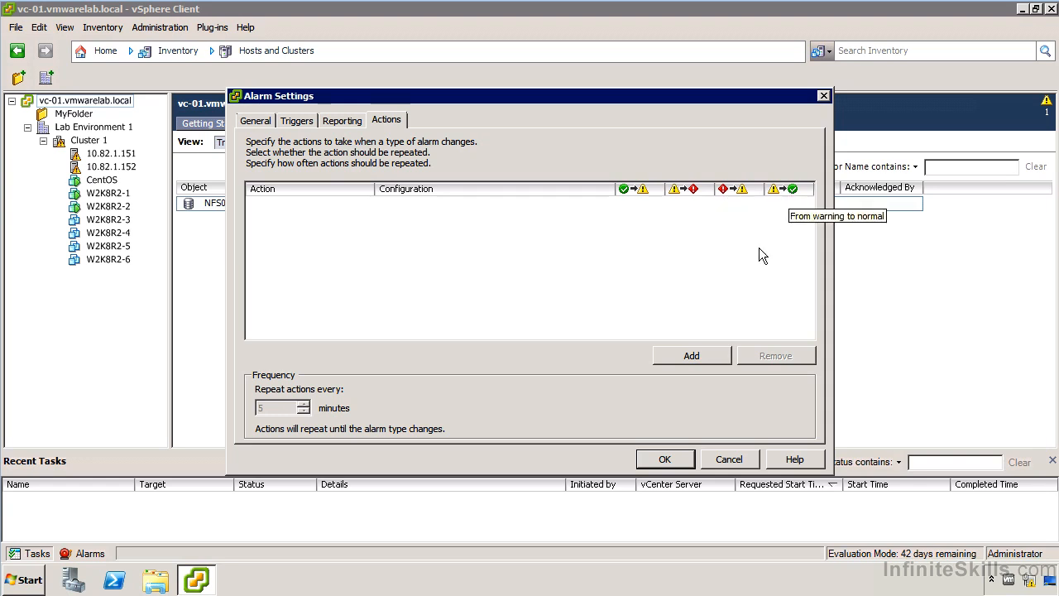
left_click(678, 357)
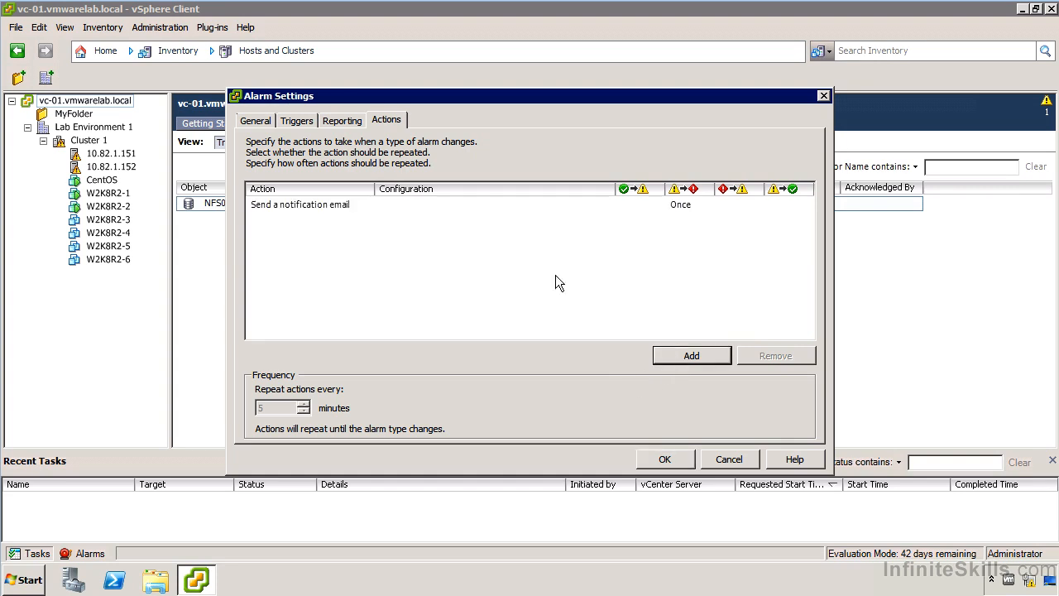
left_click(361, 207)
left_click(362, 207)
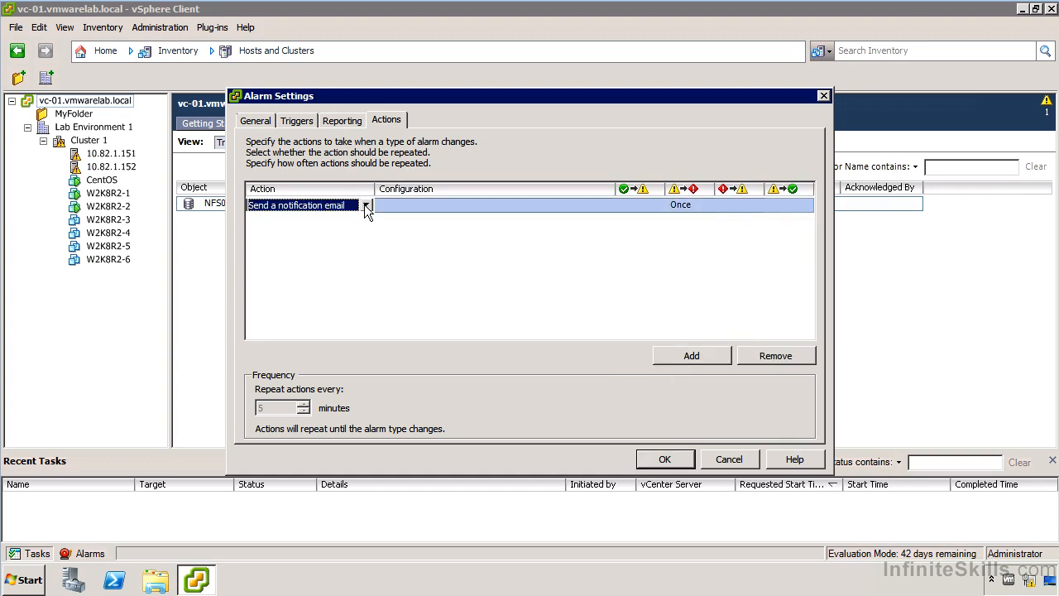
left_click(361, 207)
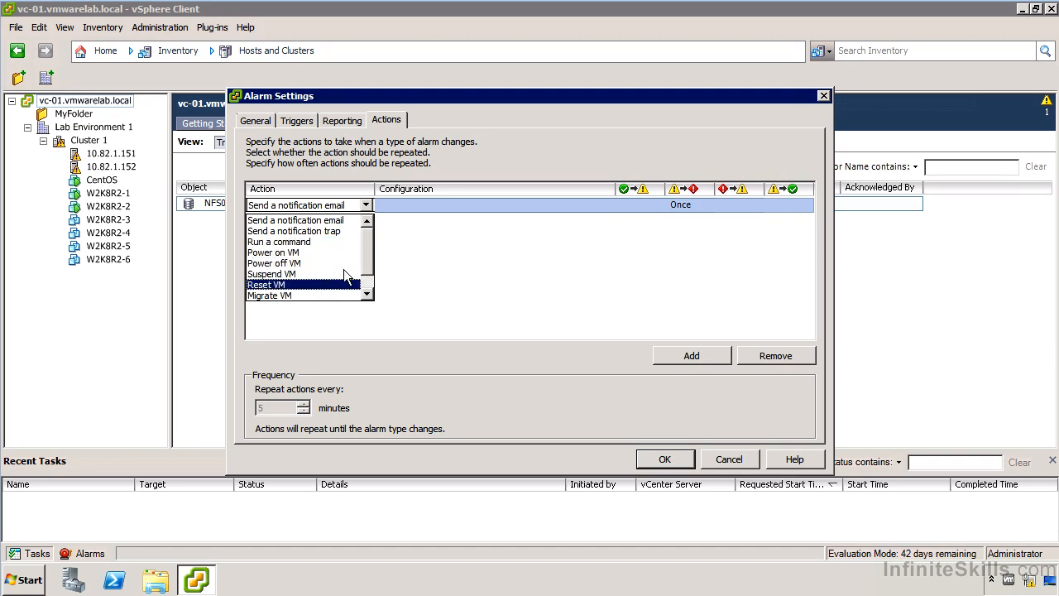
scroll(369, 288, "down", 1)
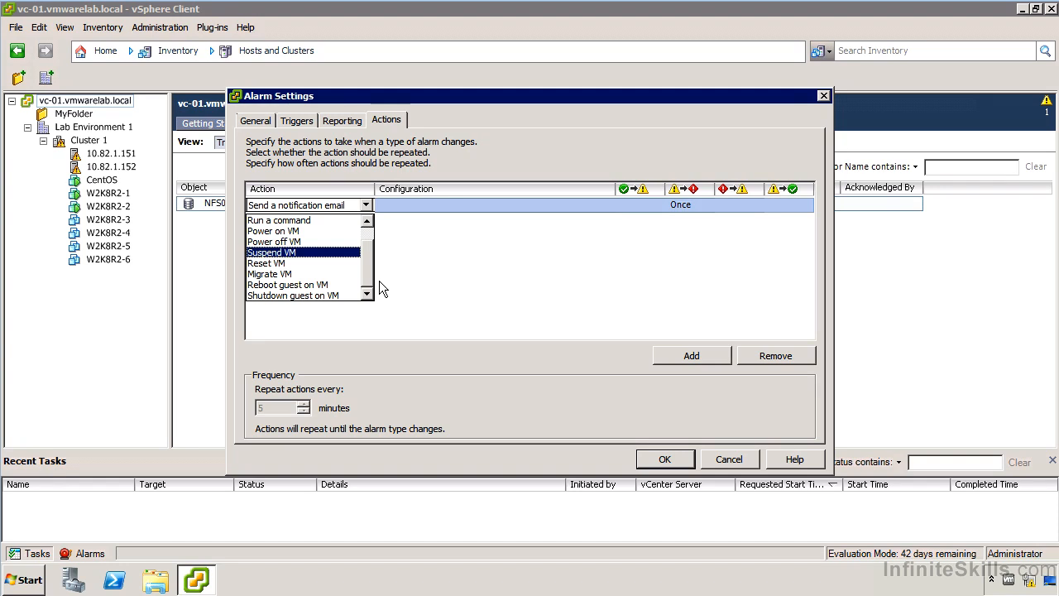
left_click(376, 276)
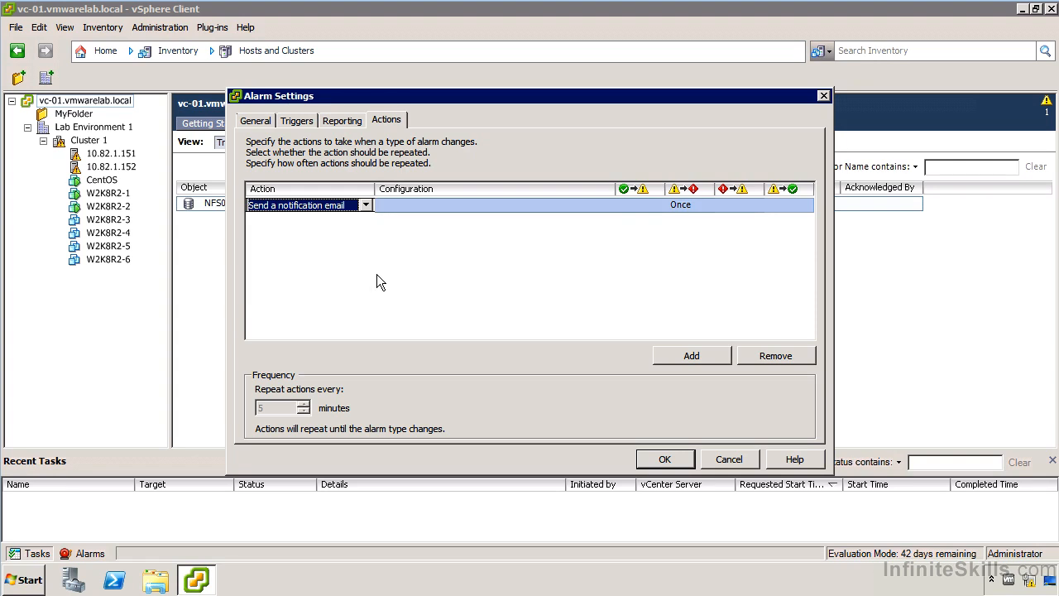
Keep "Send a notification email" as the alarm action and enter the recipient's e-mail address in its configuration.
left_click(356, 210)
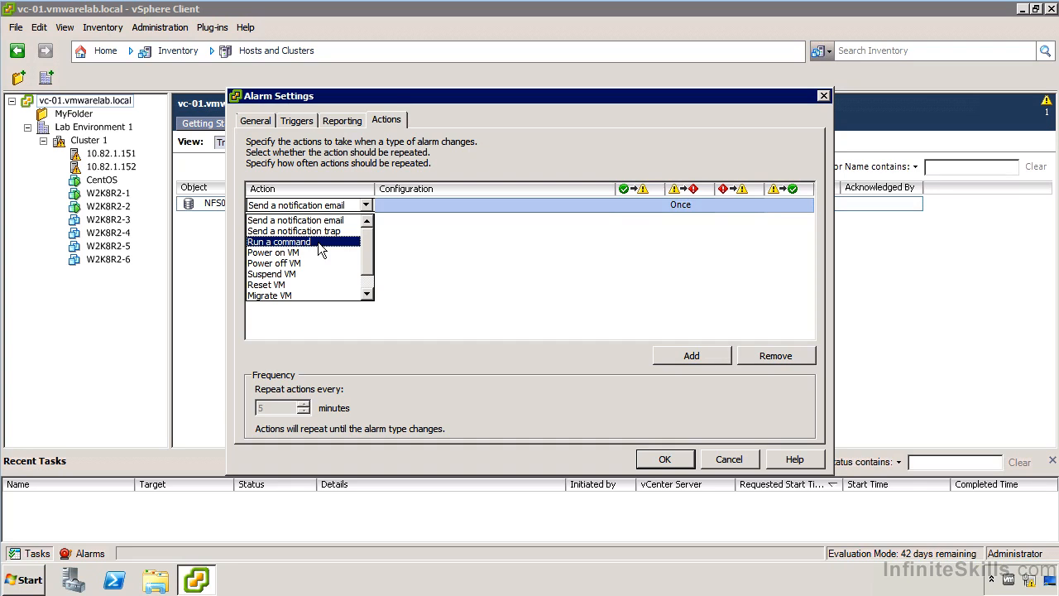
left_click(302, 220)
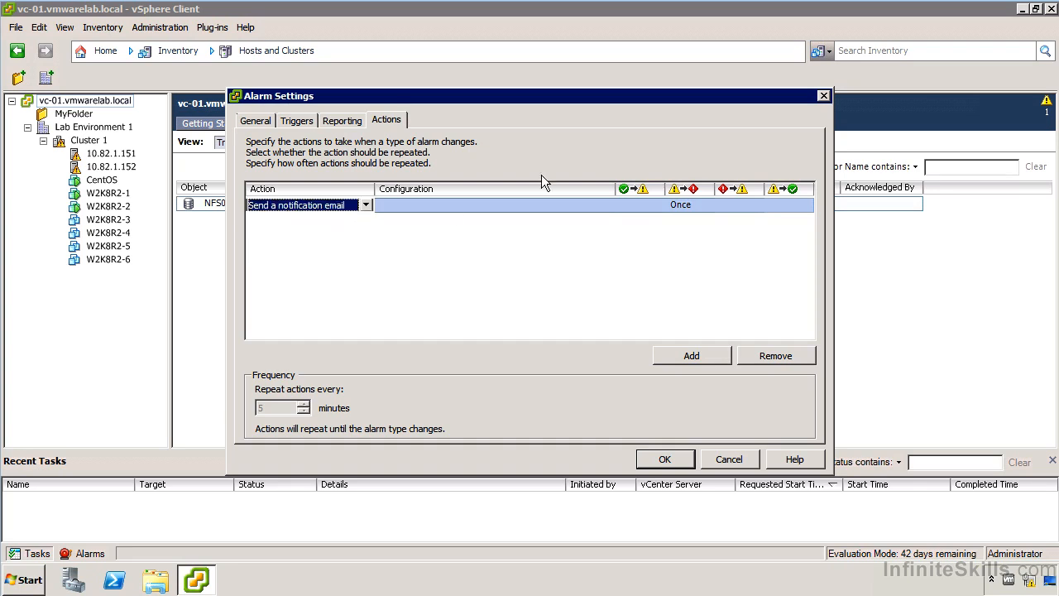
left_click(514, 206)
type("TEst@vmwarelab.local")
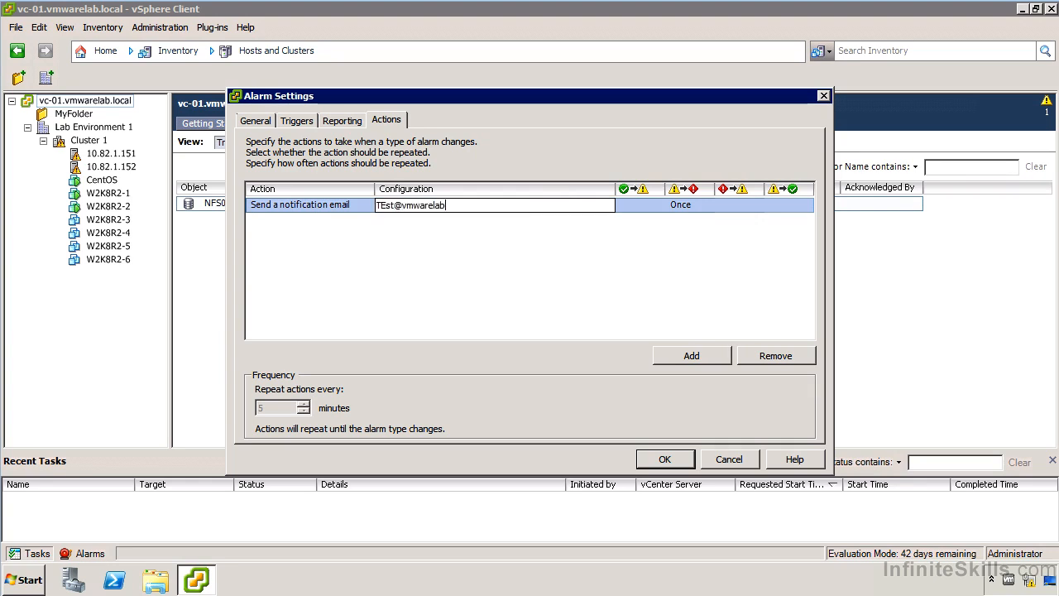
Set the email action to Once for the normal-to-warning, critical-to-warning and warning-to-normal changes, and close the alarm settings.
left_click(647, 207)
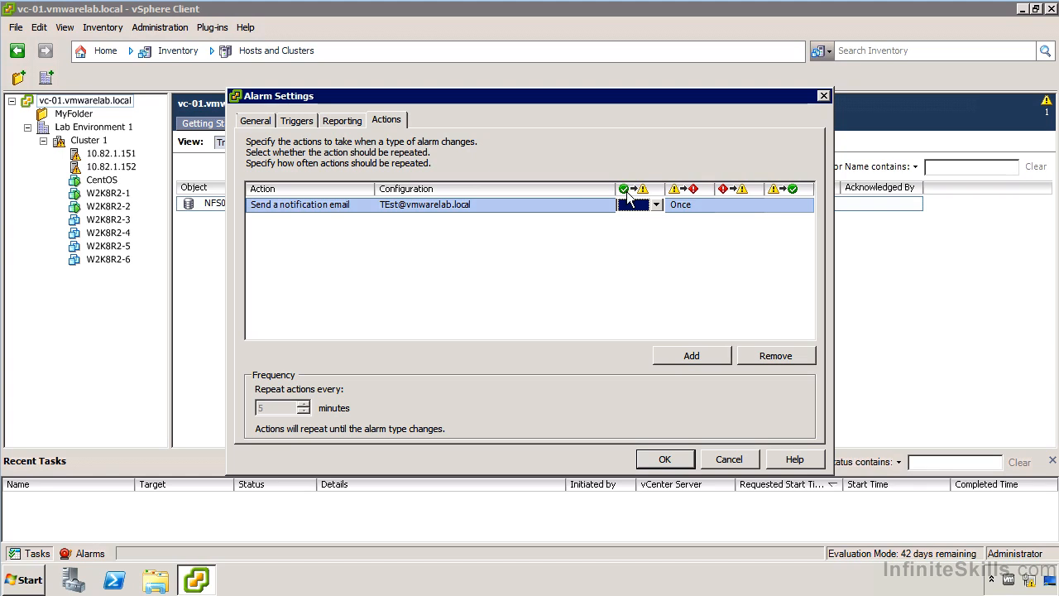
left_click(655, 207)
left_click(729, 202)
left_click(744, 207)
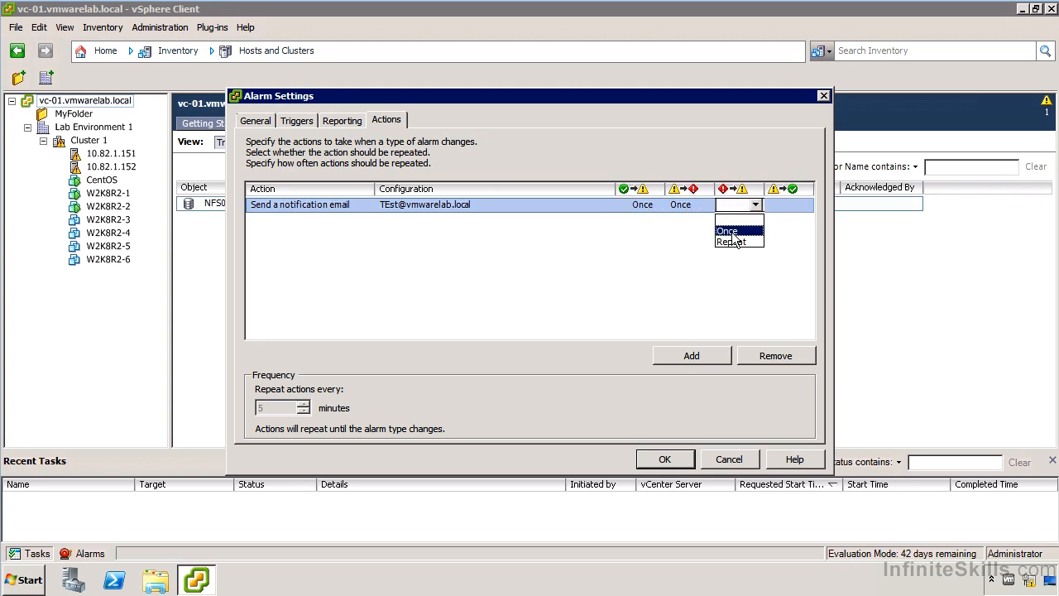
left_click(731, 231)
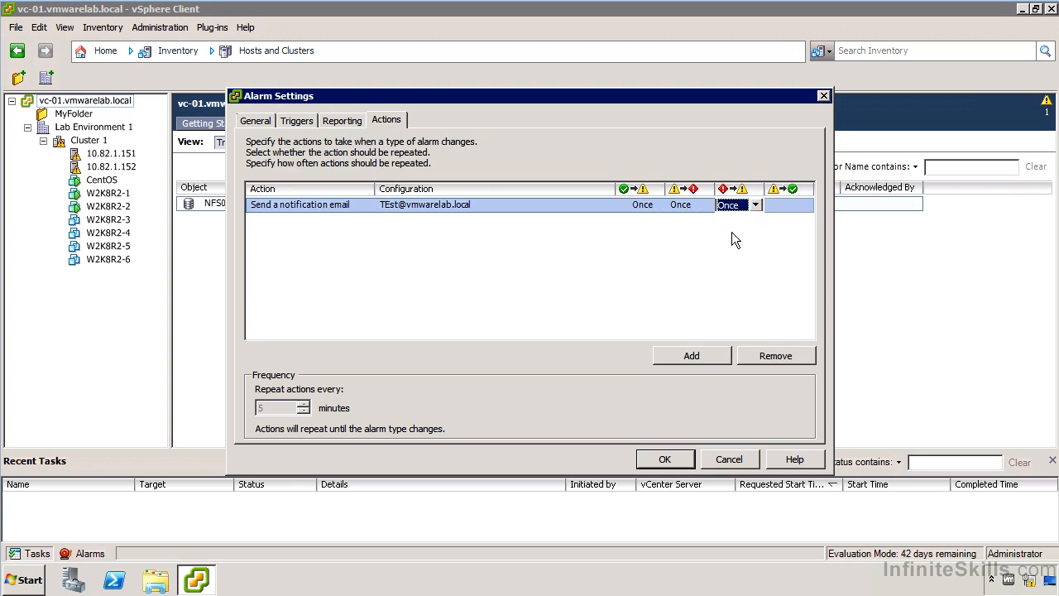
left_click(786, 206)
left_click(790, 209)
left_click(781, 241)
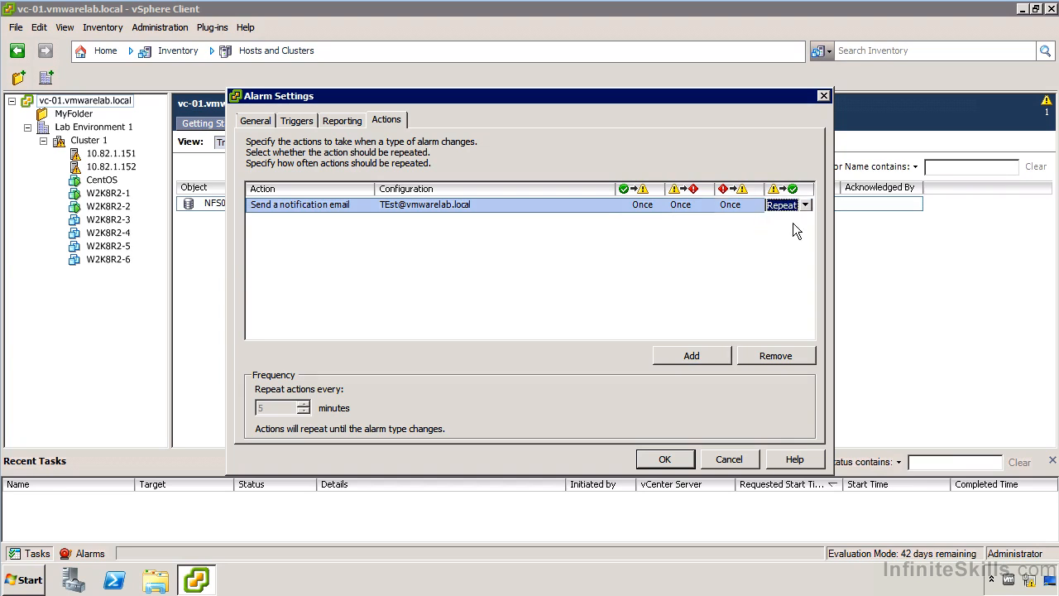
left_click(784, 208)
left_click(789, 232)
key("Return")
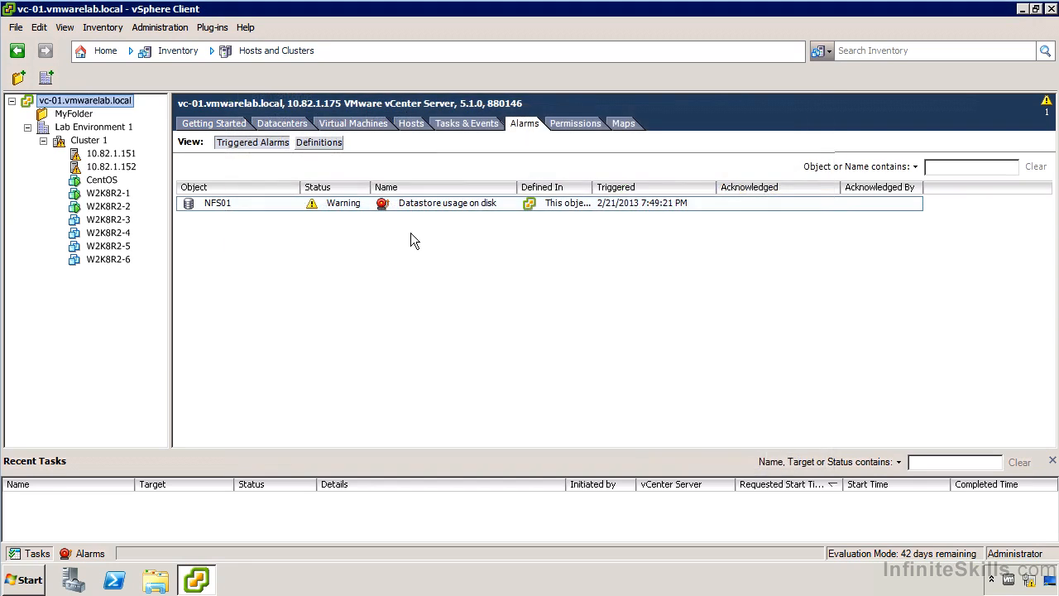
Start a new alarm on vc-01.vmwarelab.local and look at its general and trigger settings without creating it.
right_click(94, 101)
mouse_move(184, 168)
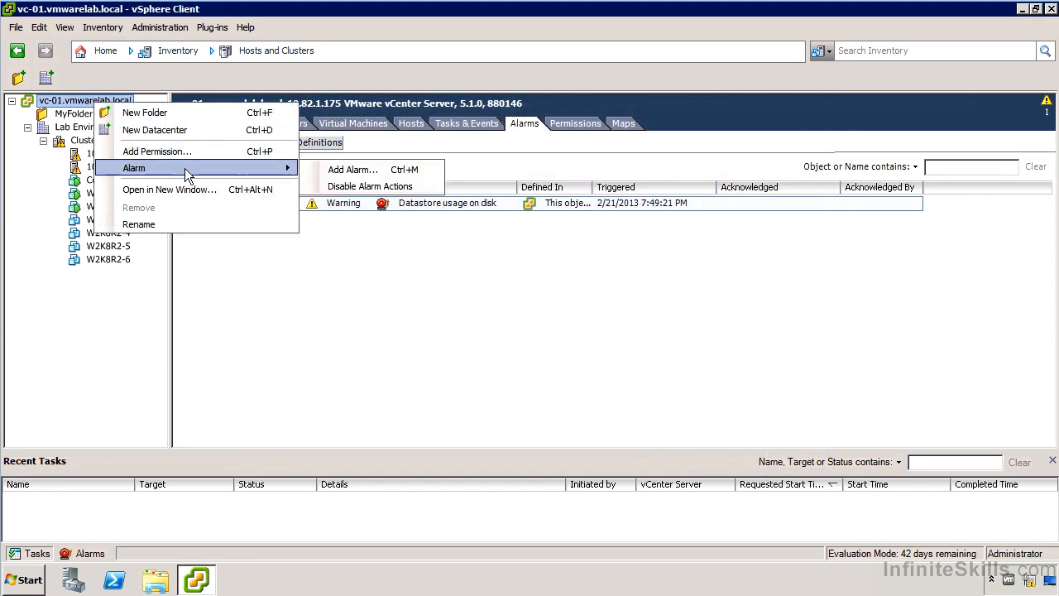
left_click(335, 169)
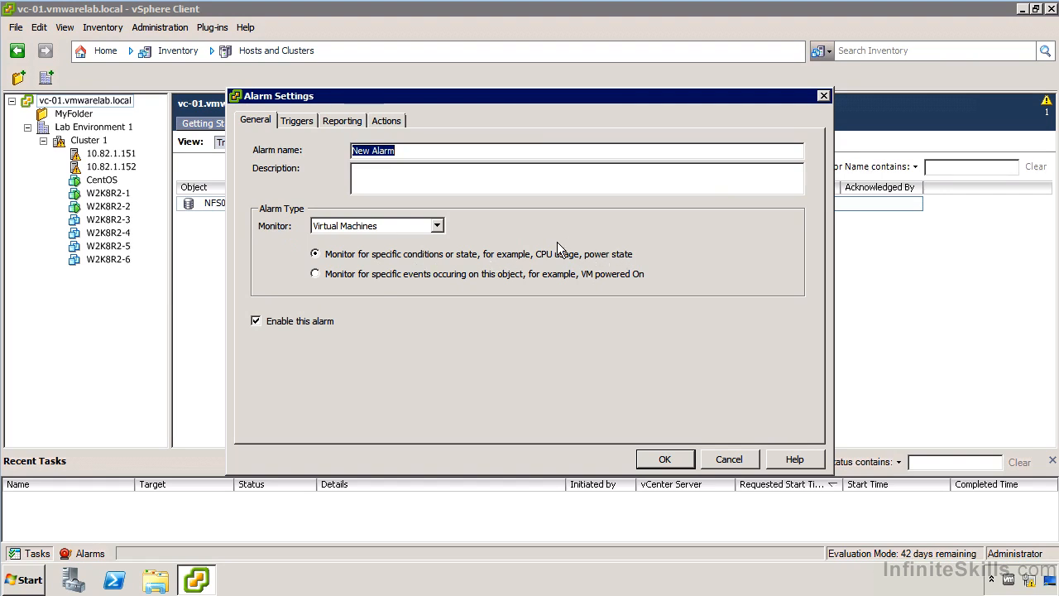
left_click(295, 122)
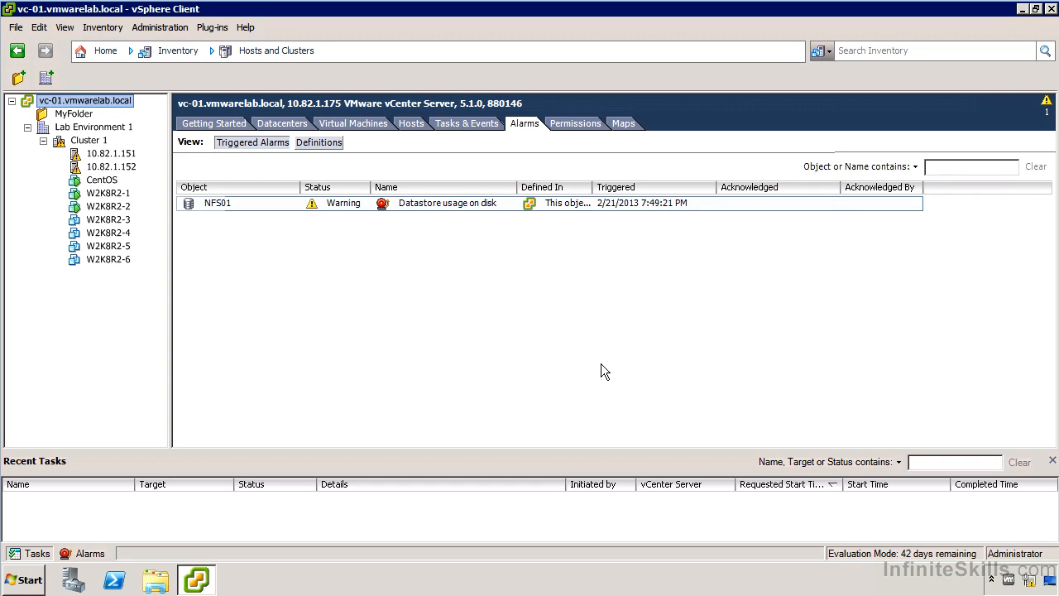
Examine the mail sender and SNMP receiver settings in the vCenter Server settings, then close them.
left_click(98, 51)
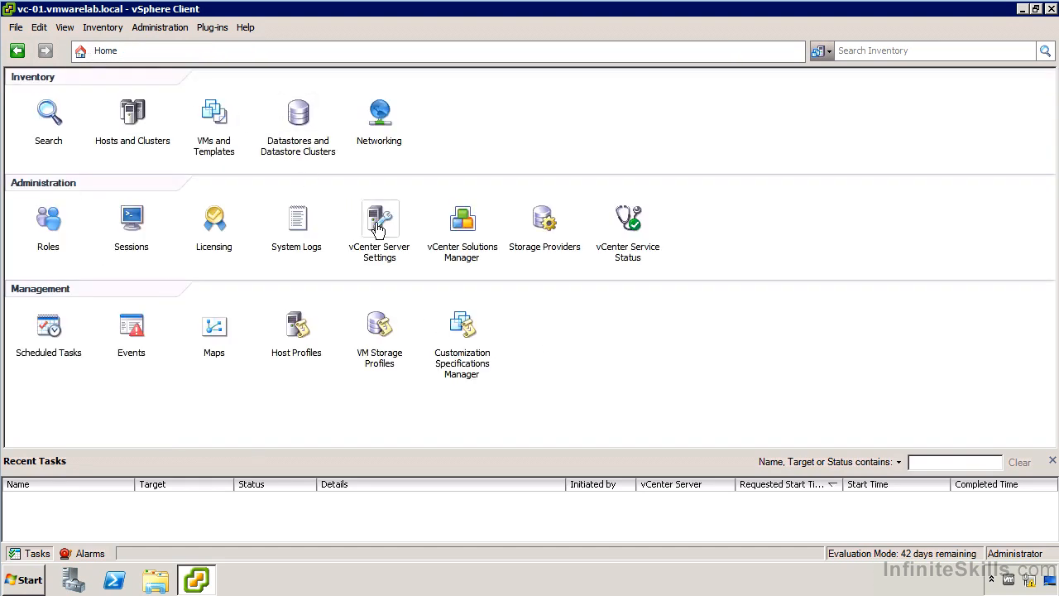
left_click(377, 225)
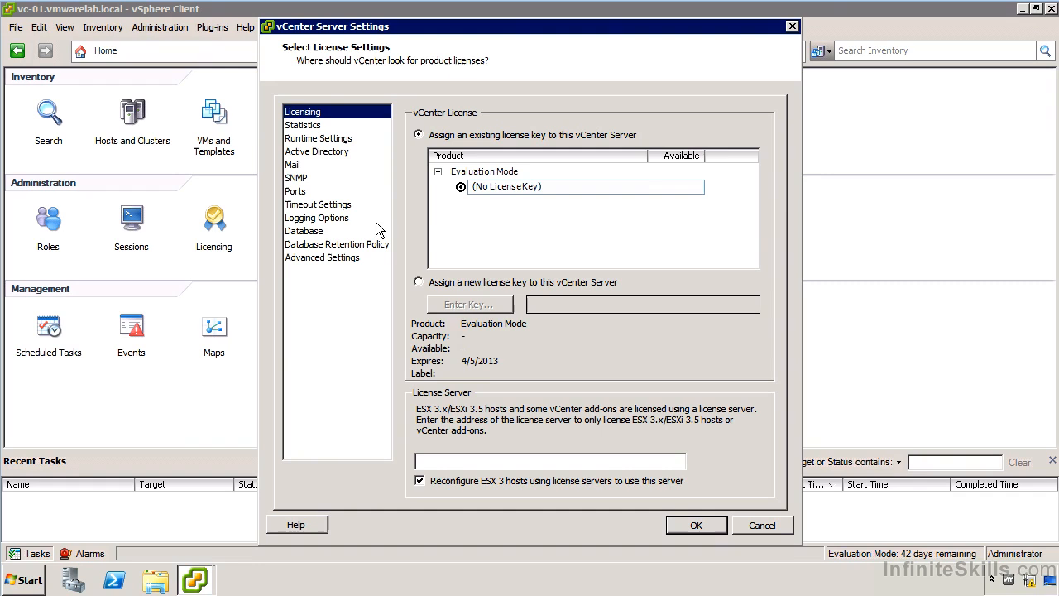
left_click(298, 166)
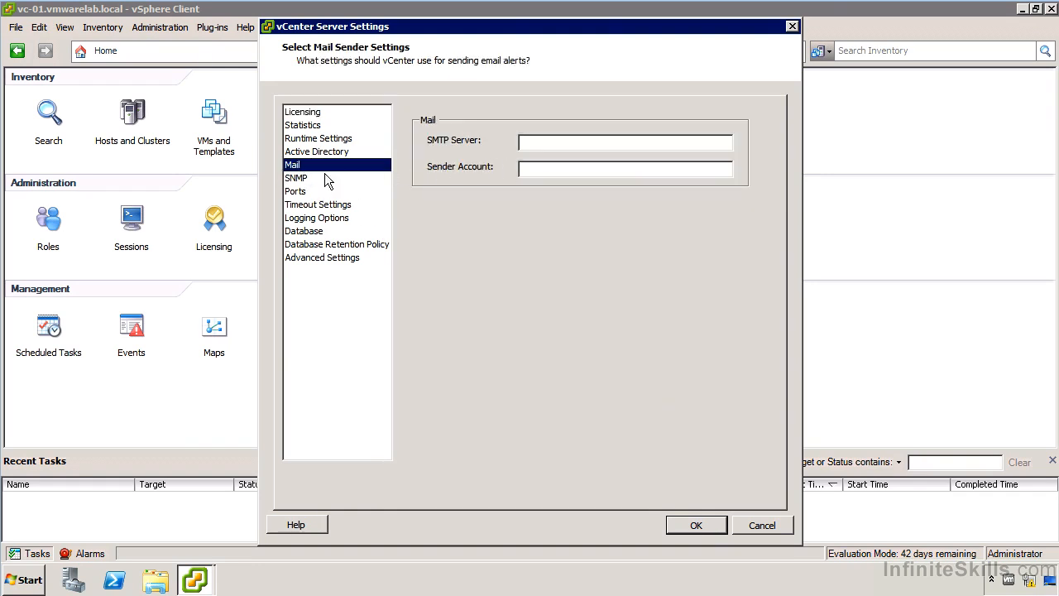
left_click(299, 179)
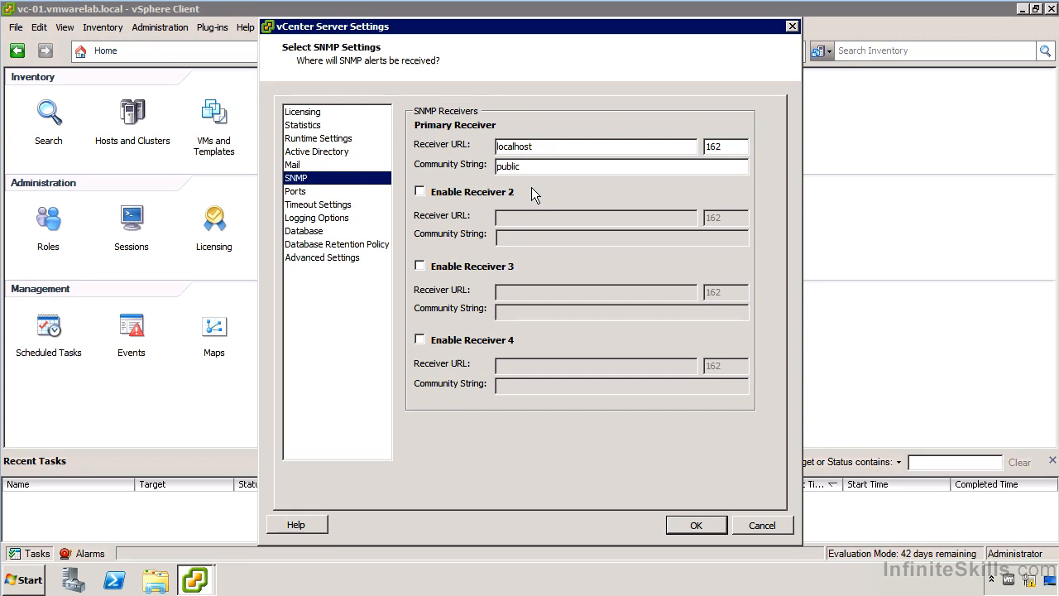
left_click(697, 525)
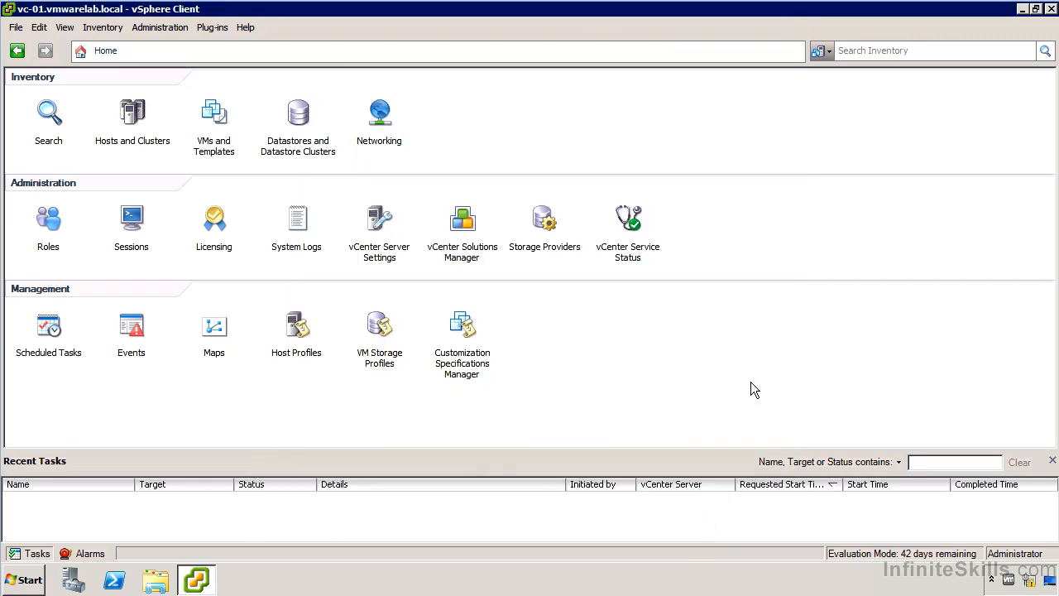